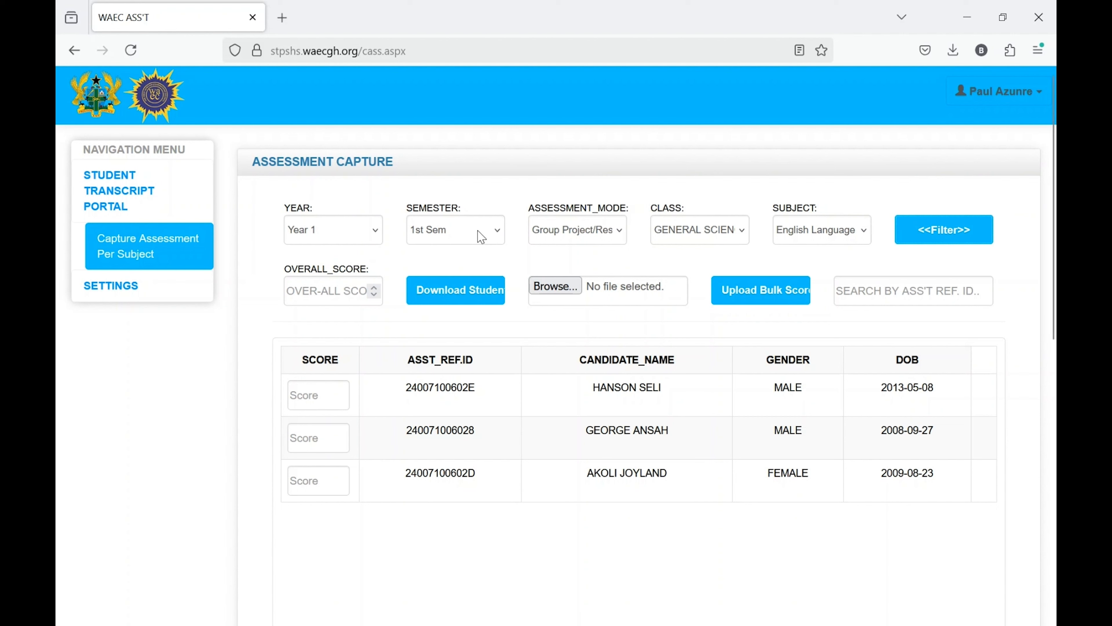
Step: Download the student list and open StudentData(3).xlsm in Excel with editing and macro content enabled
click(466, 306)
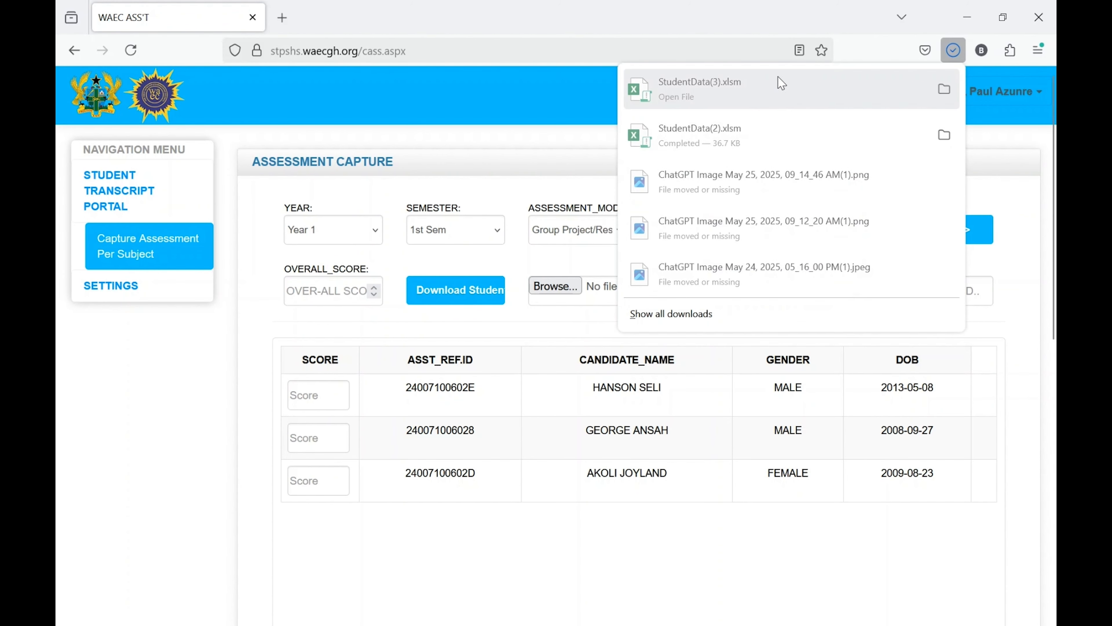
click(779, 95)
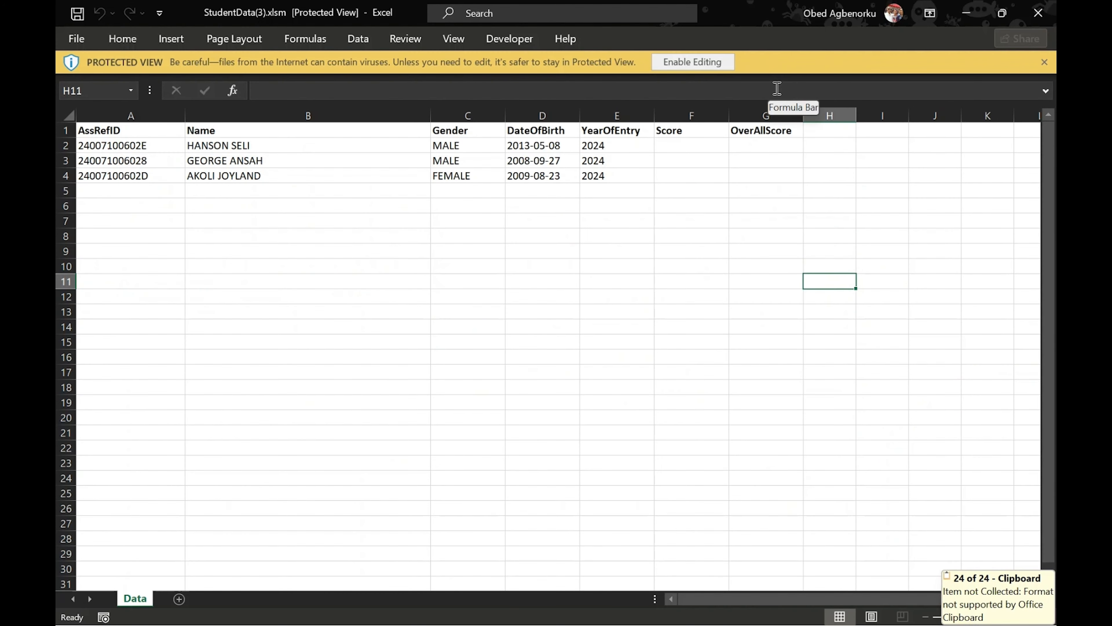
click(685, 66)
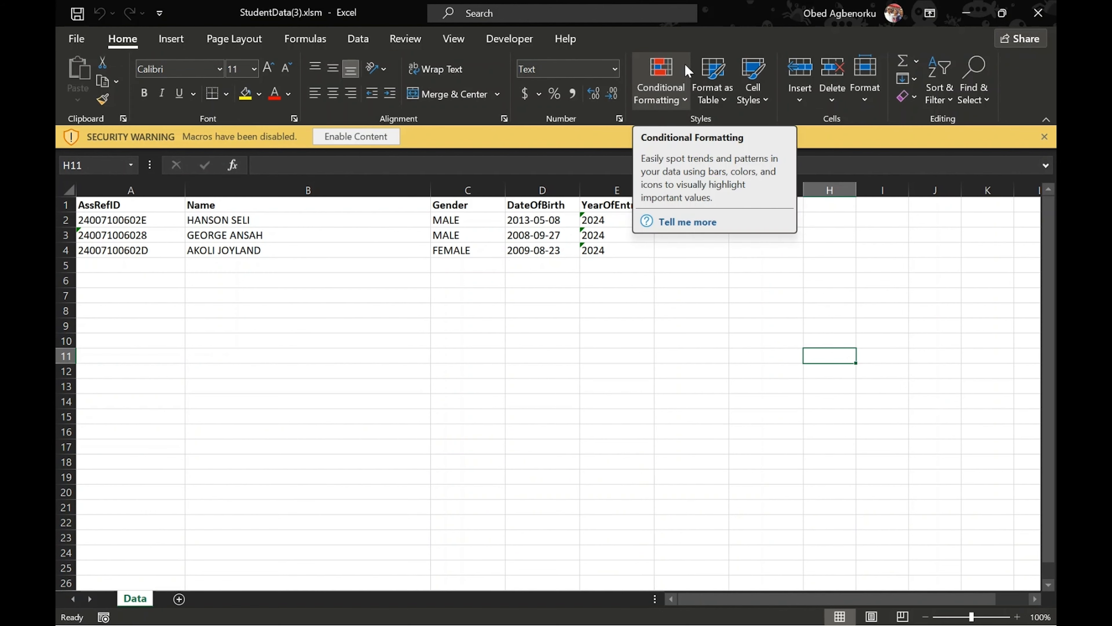
click(387, 137)
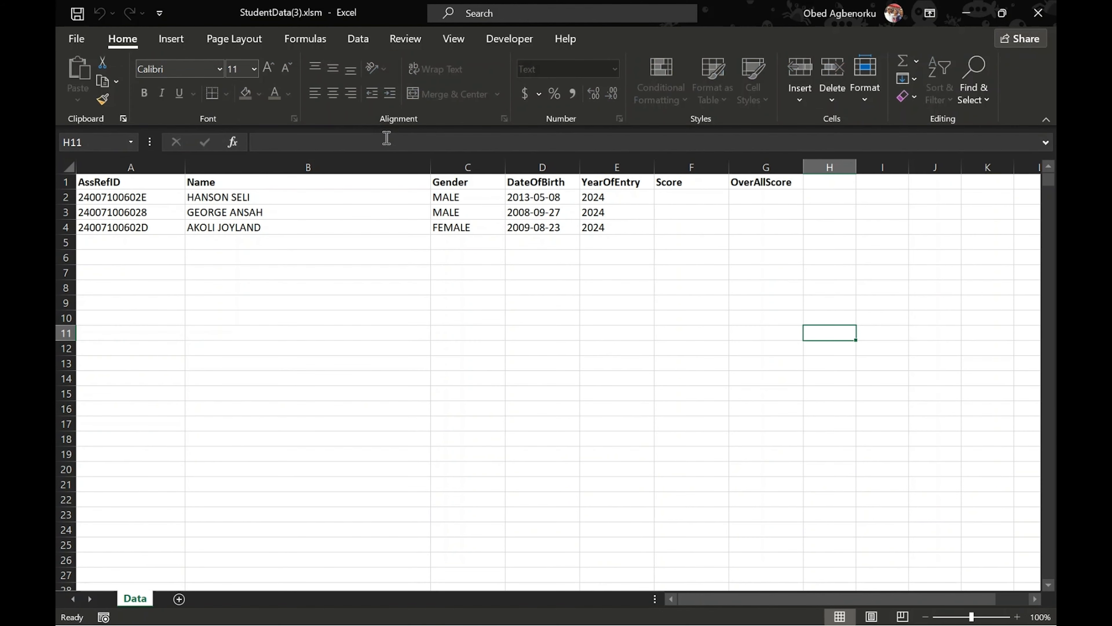
Step: Examine the accepted value range for the cells under Score and OverAllScore
click(669, 201)
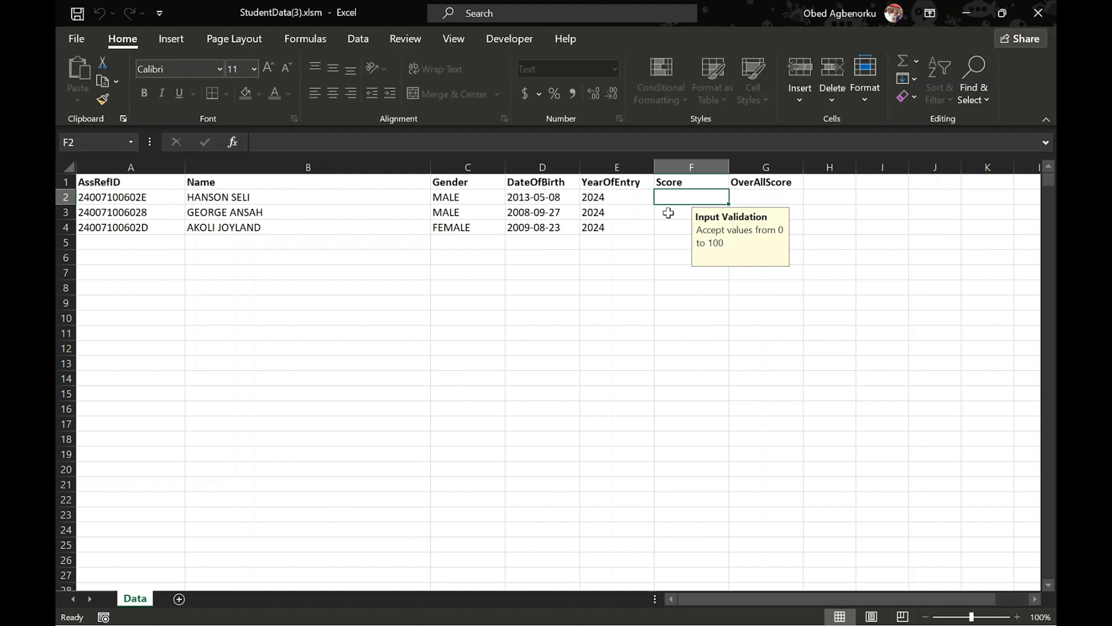
click(667, 213)
click(769, 199)
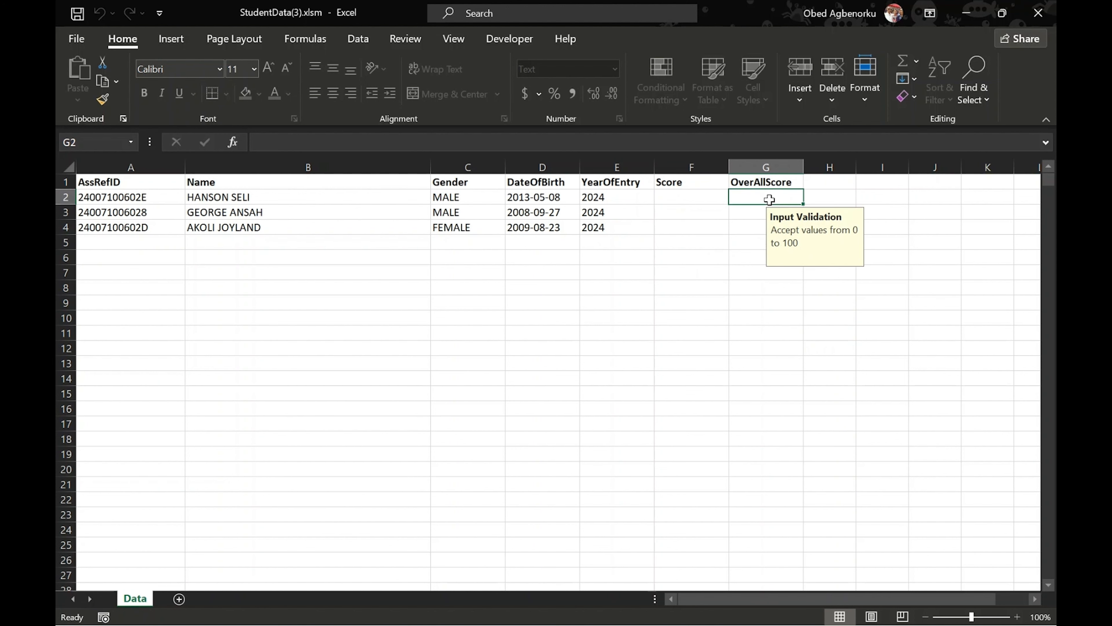
click(766, 222)
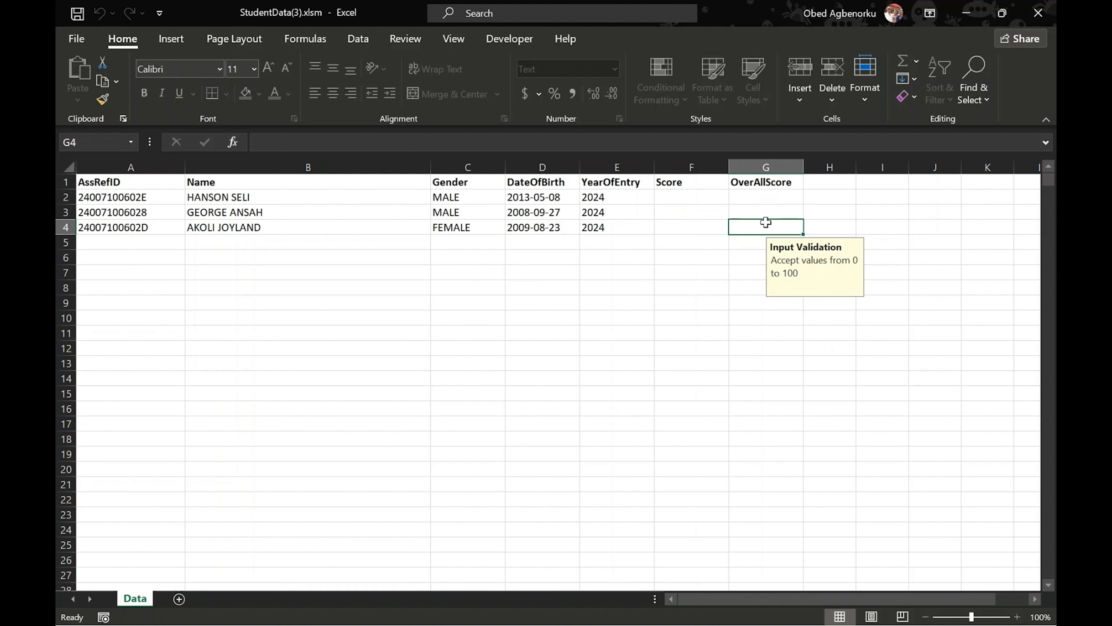
click(751, 194)
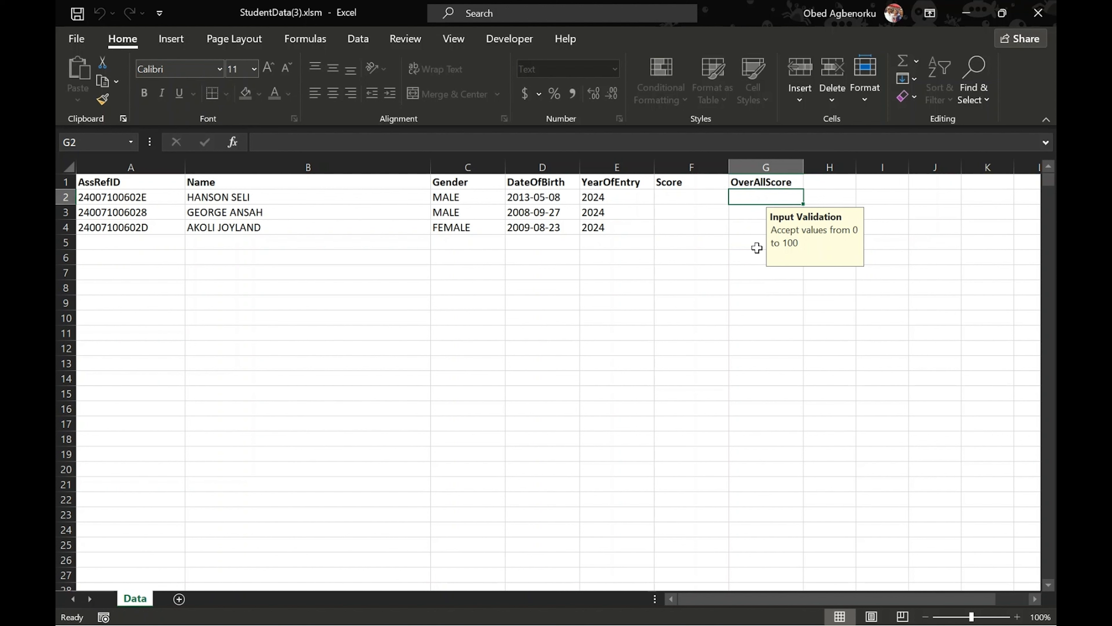
click(678, 197)
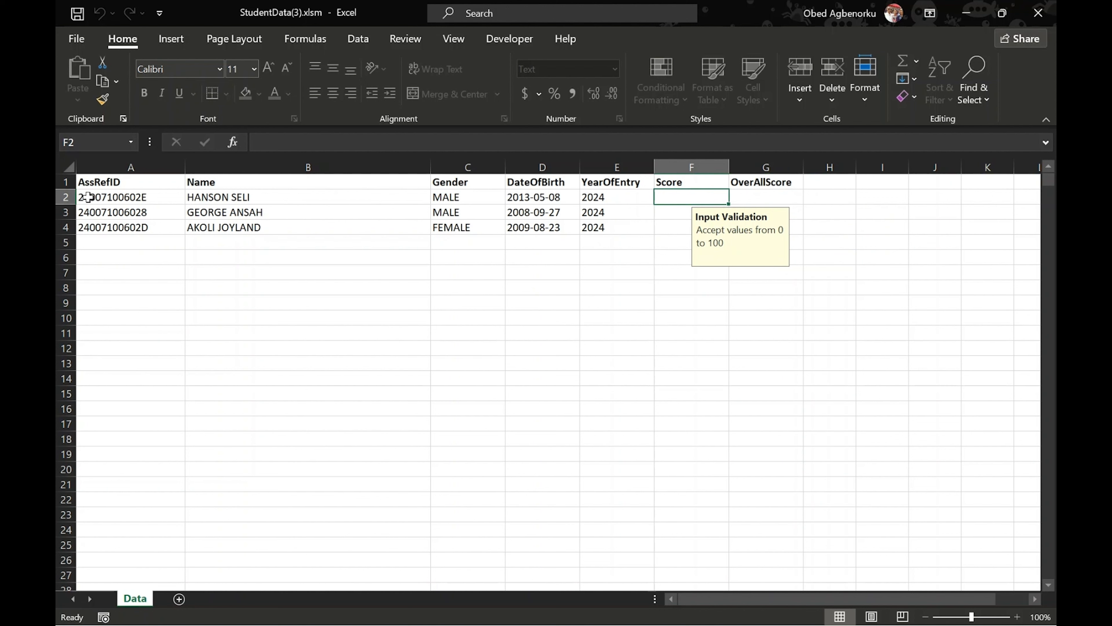
Step: Try to clear the first student's name in cell B2
click(88, 197)
click(235, 182)
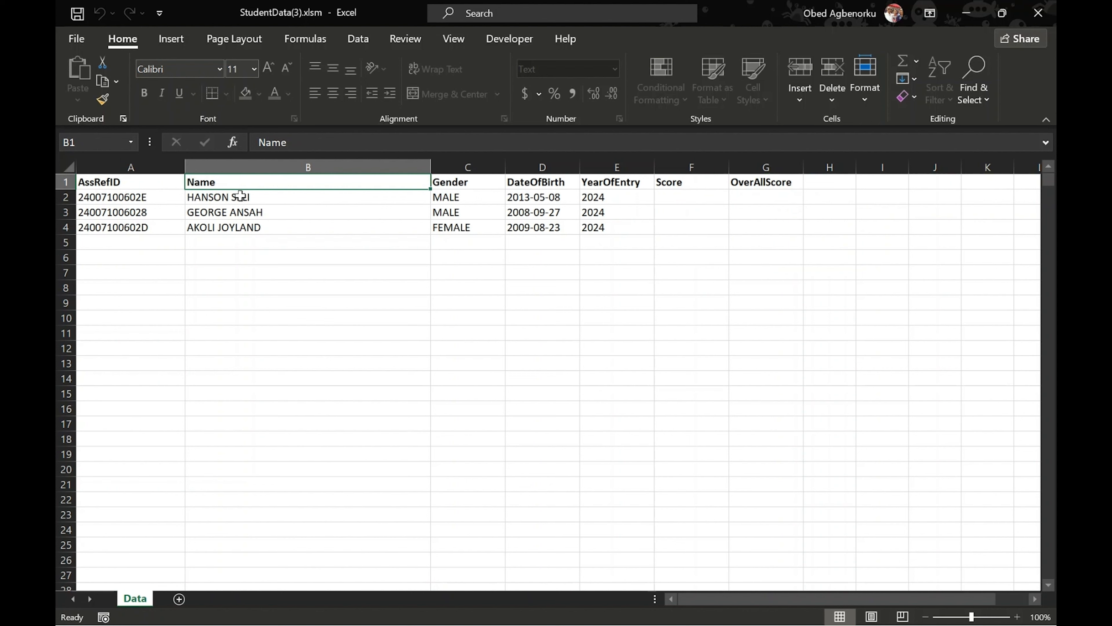
click(248, 212)
click(484, 193)
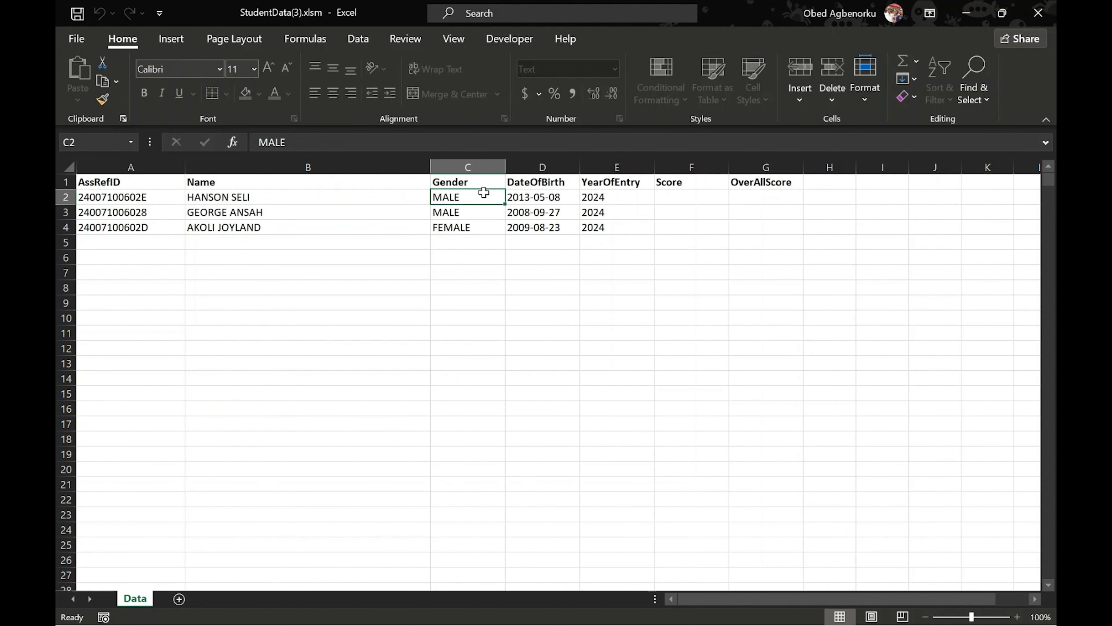
key(BackSpace)
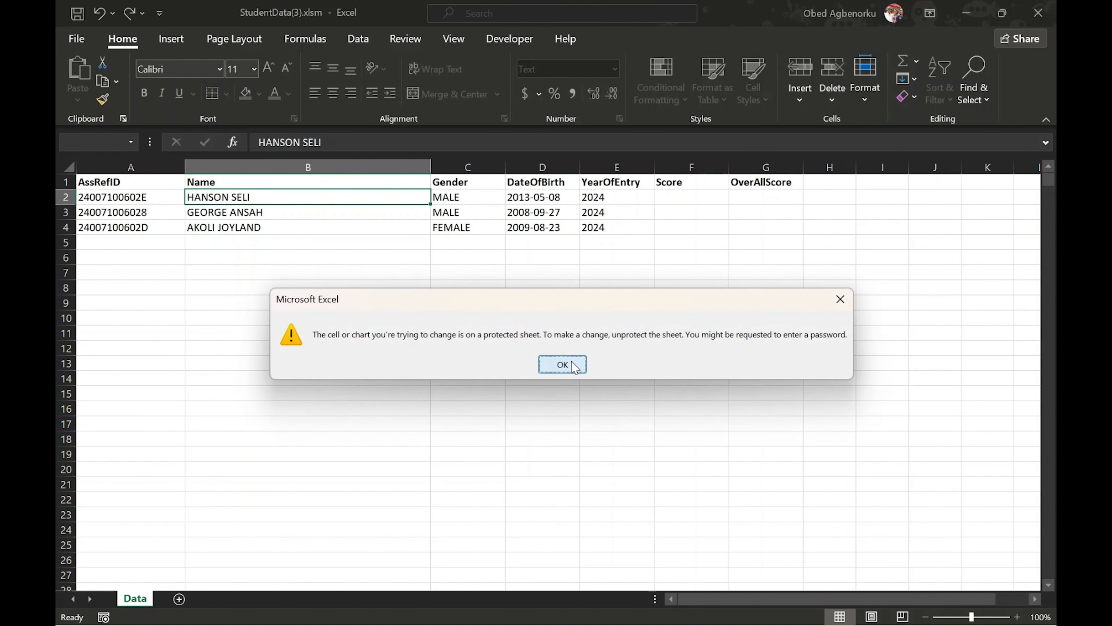
click(575, 368)
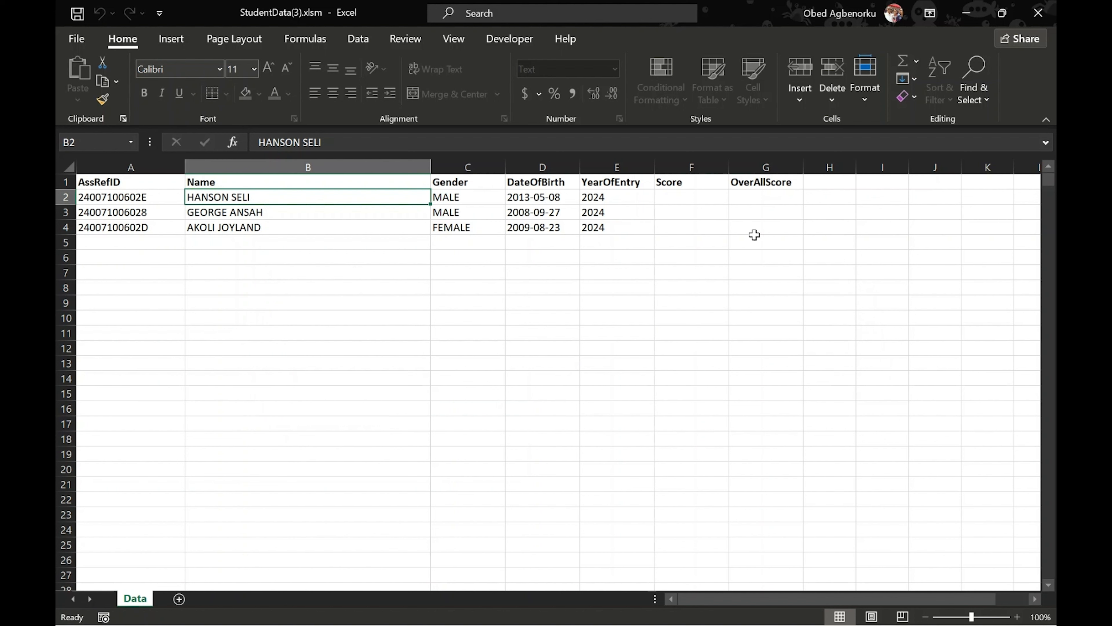
Step: Enter an overall score of 100 for all three students in cells G2 to G4
click(778, 198)
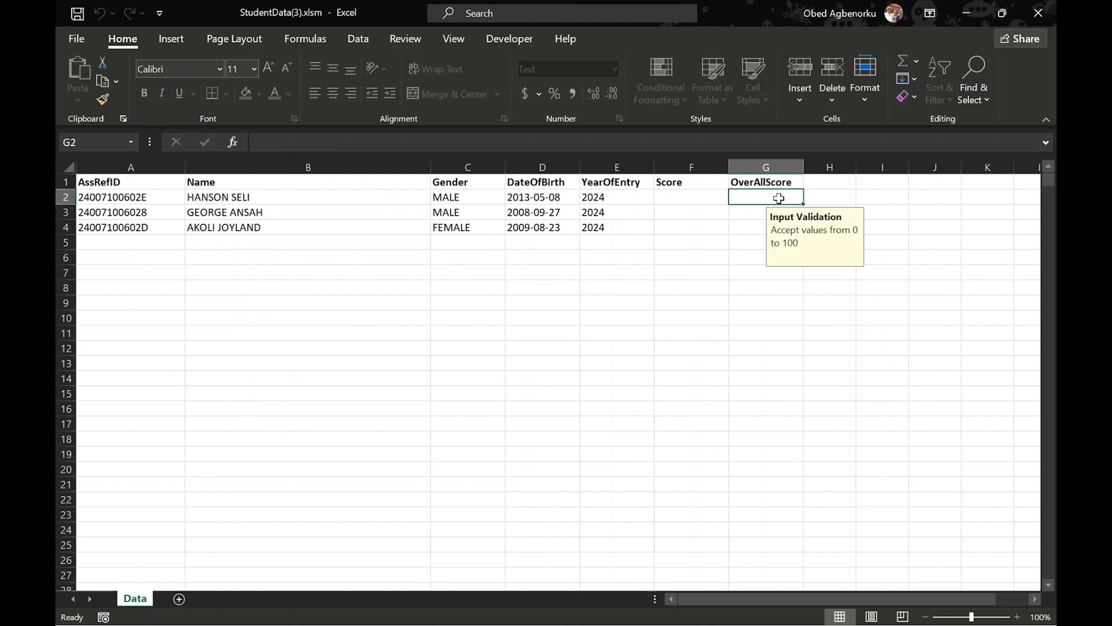
text(100)
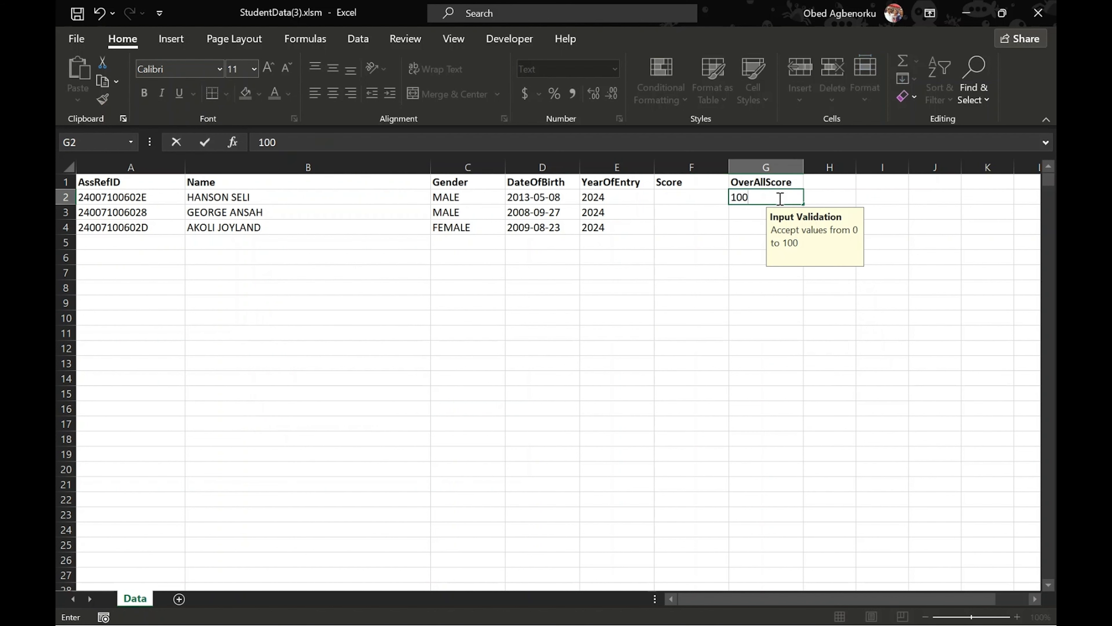
key(Return)
text(100)
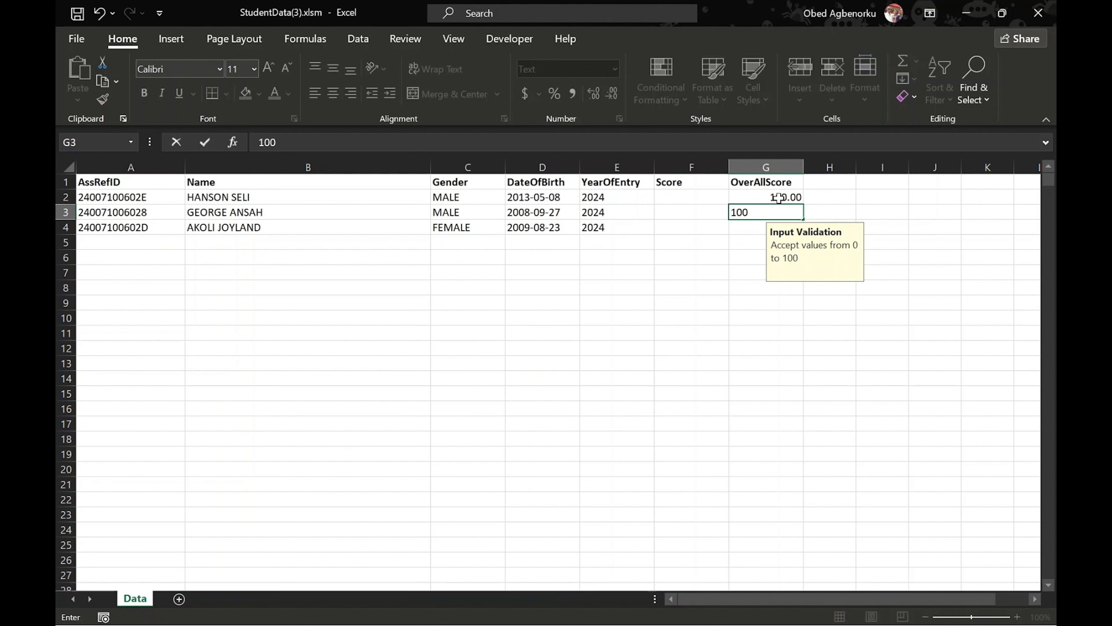
key(Return)
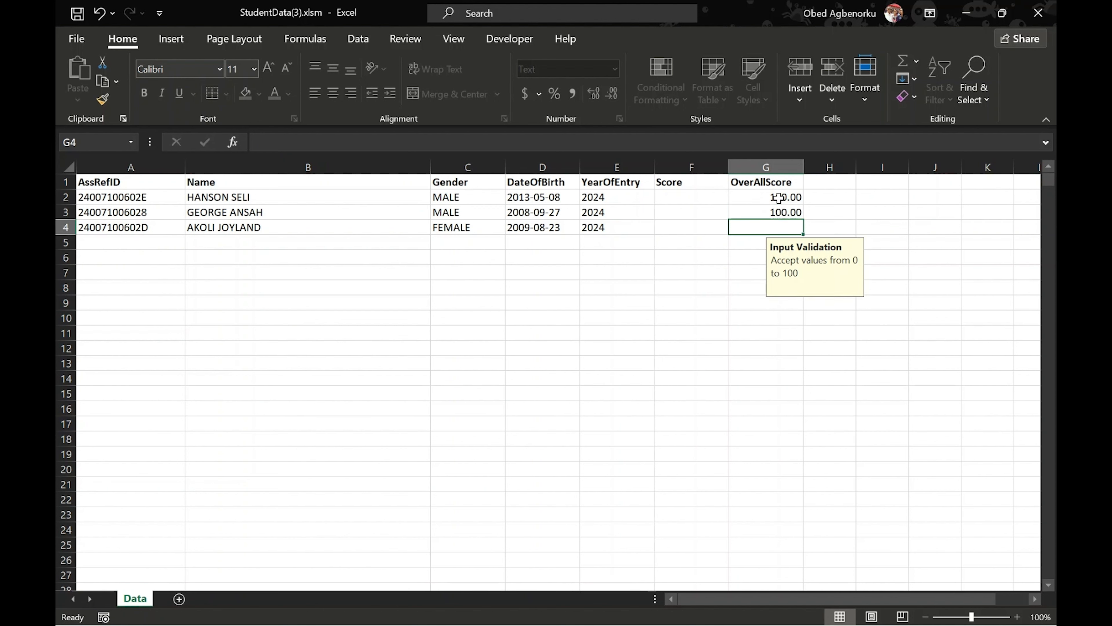
text(100)
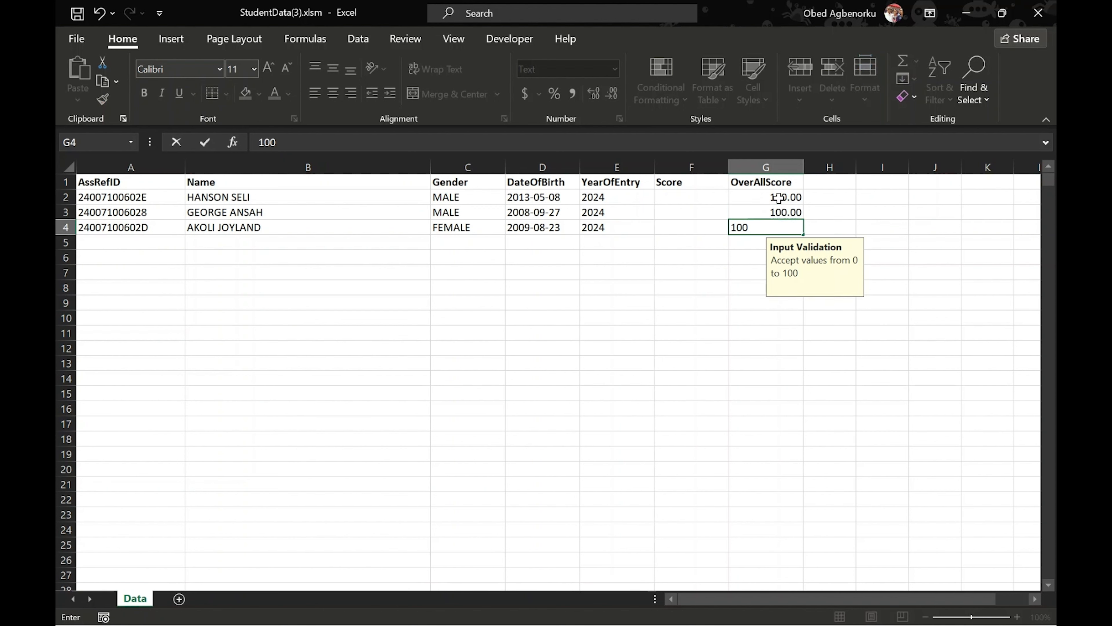
click(678, 197)
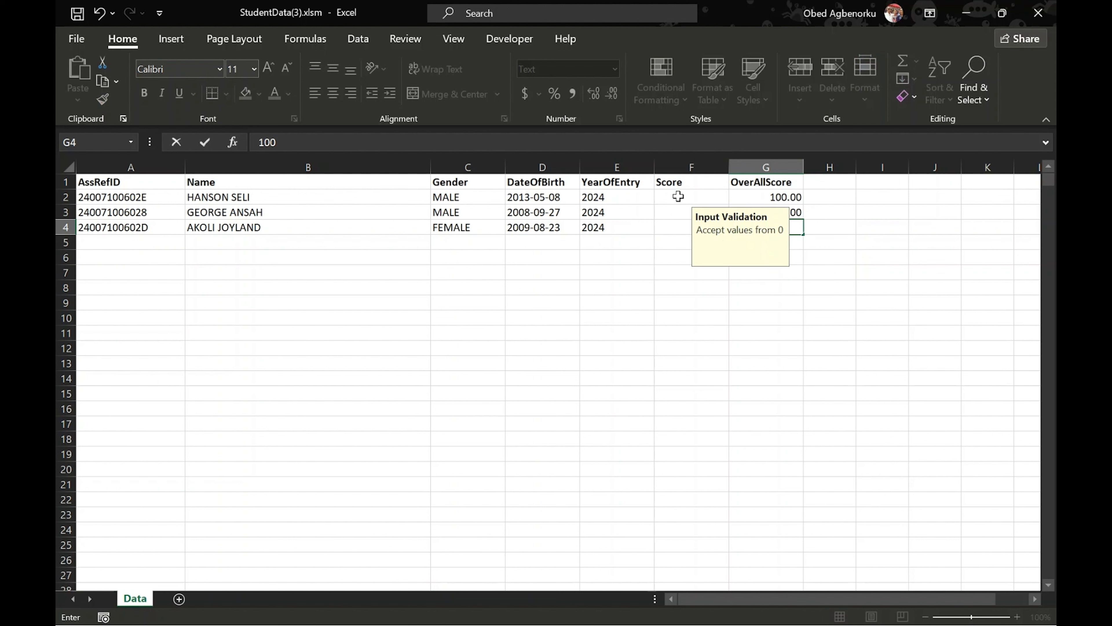
click(622, 210)
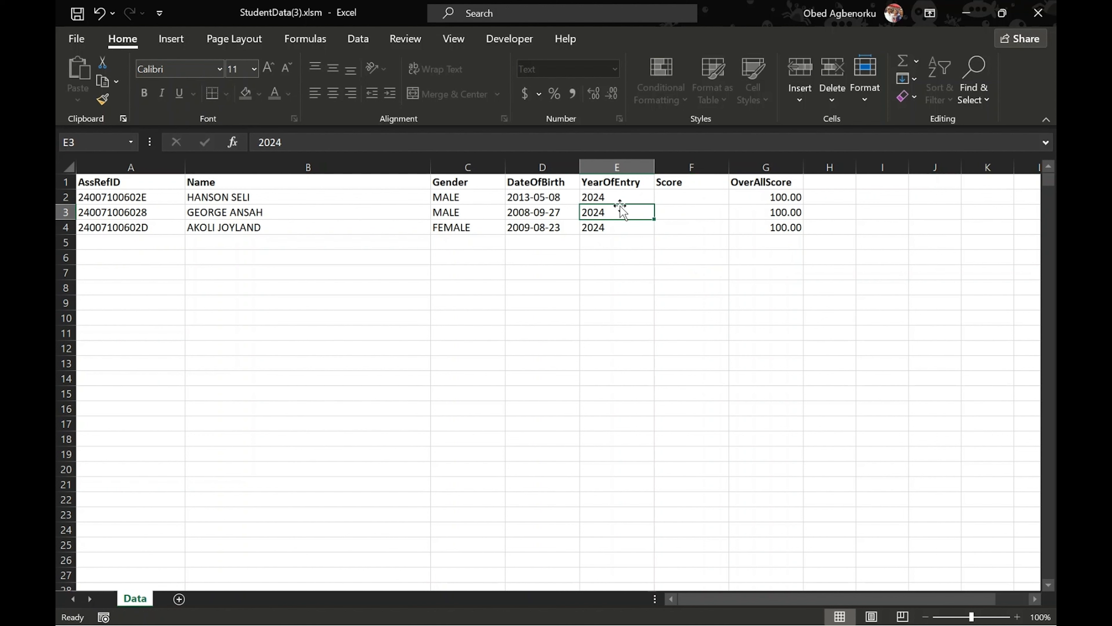
Step: Enter the students' scores 89, 78 and 82 in cells F2 to F4
click(703, 197)
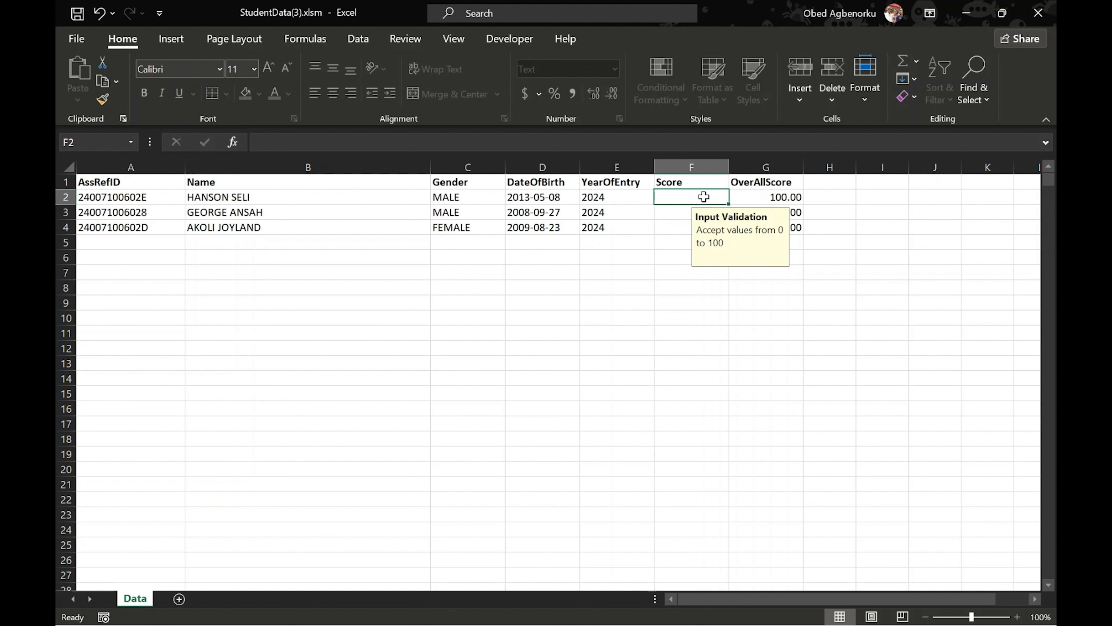
text(89)
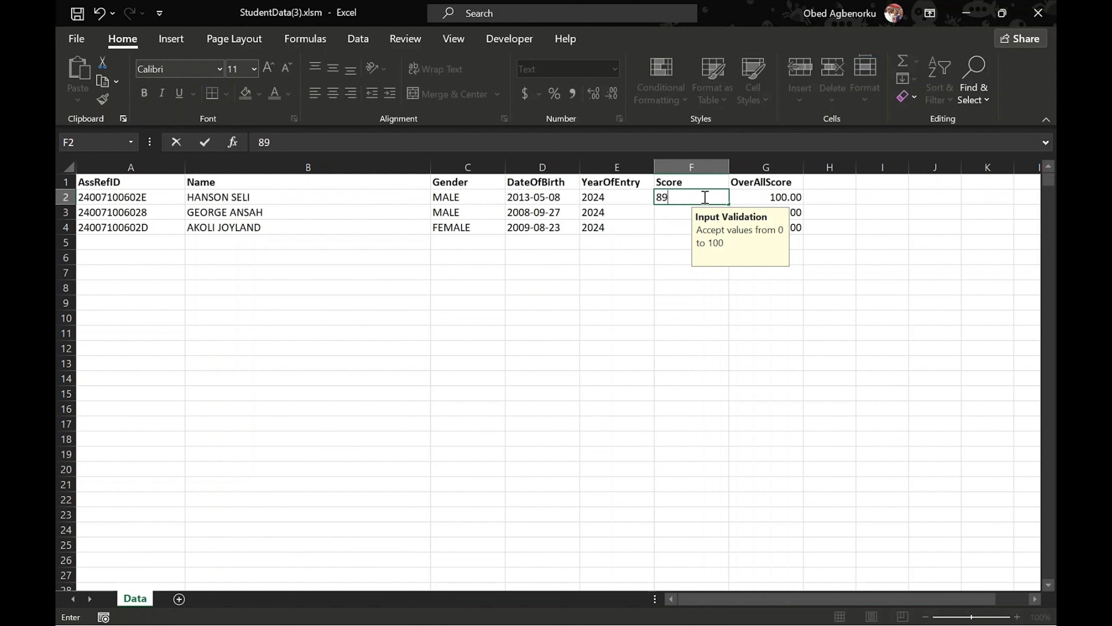
key(Return)
text(78)
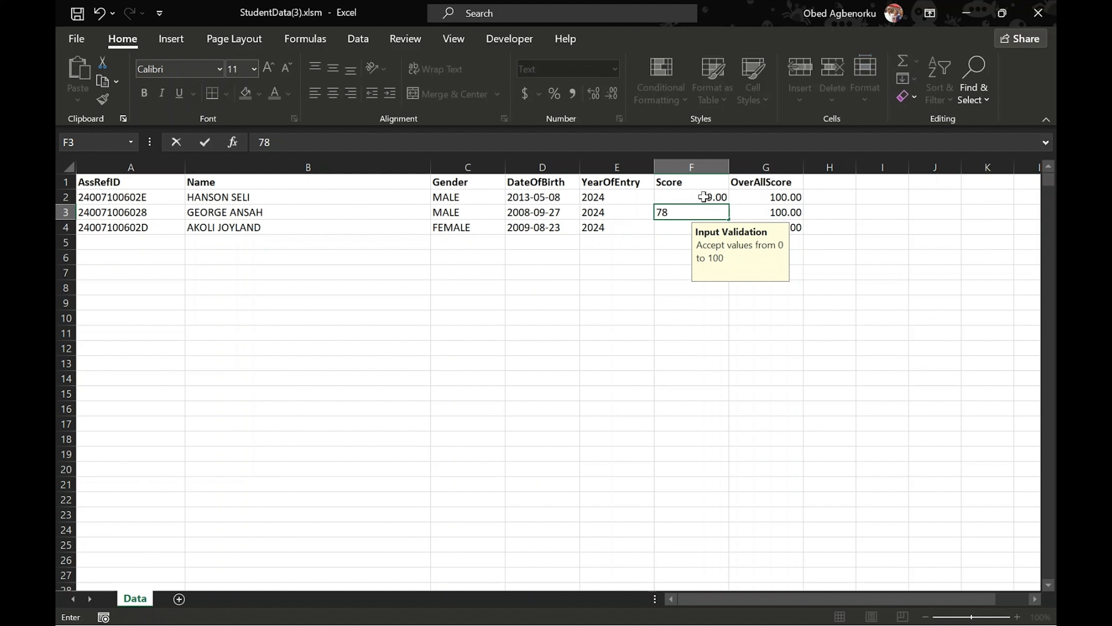
key(Return)
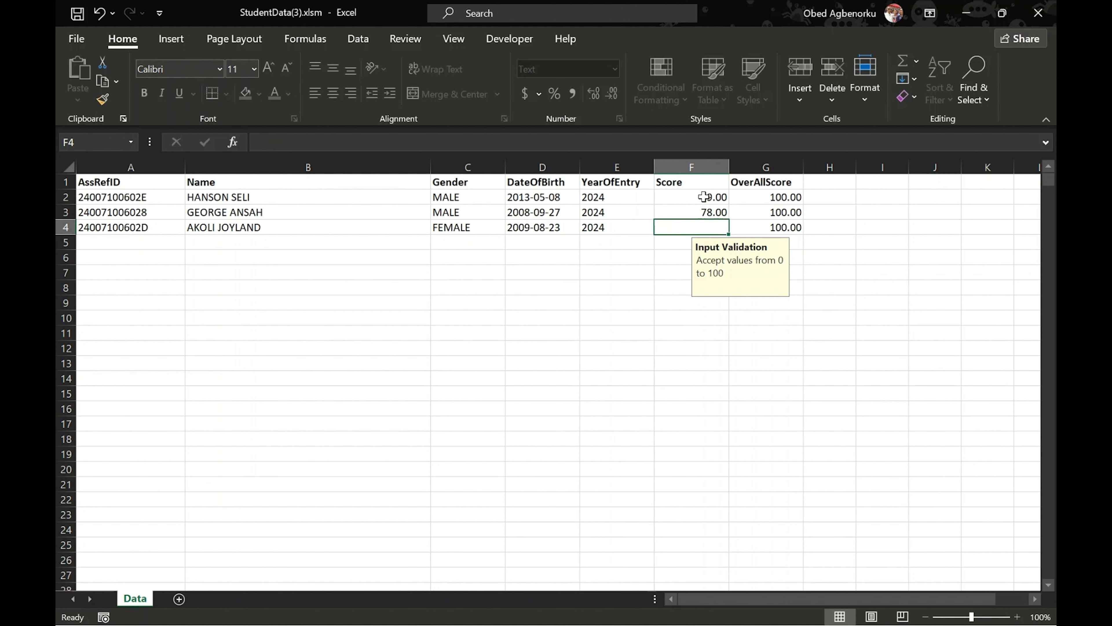
text(82)
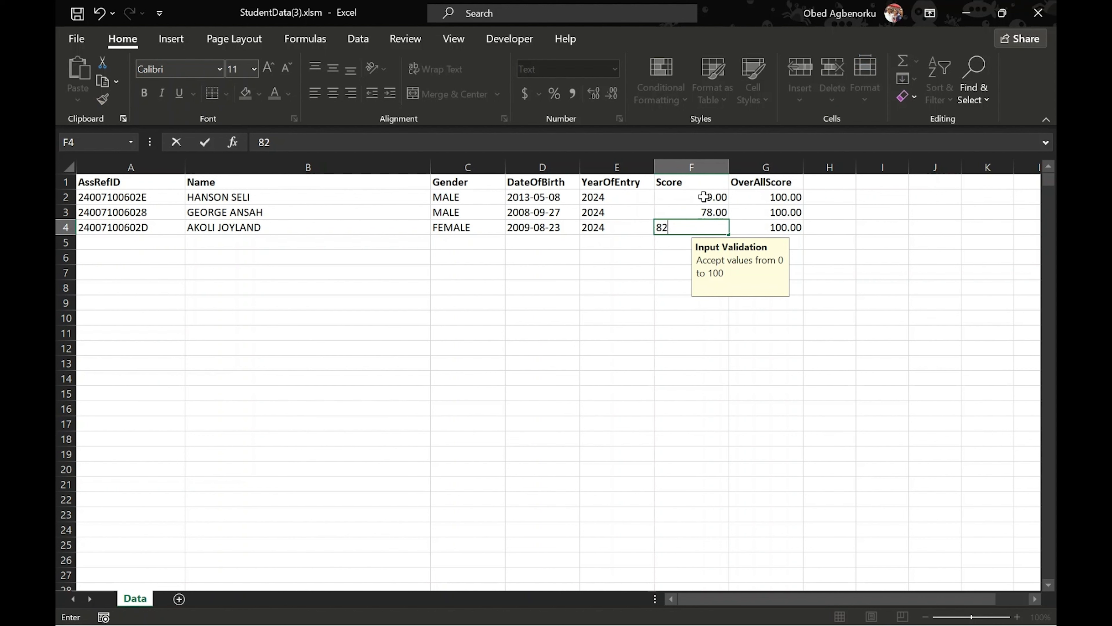
click(602, 199)
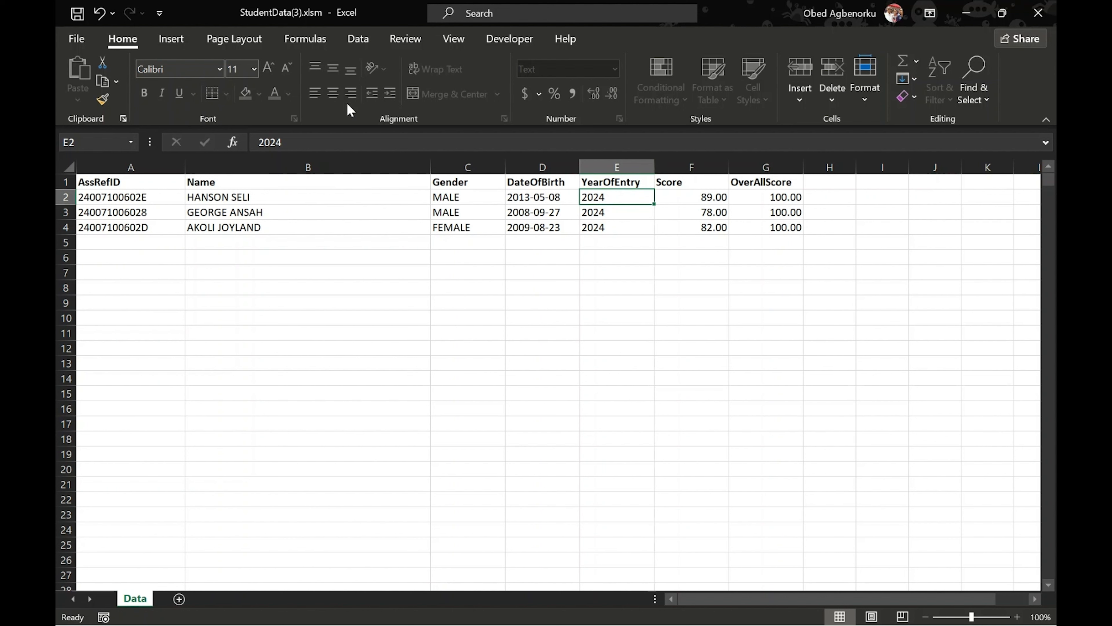
Step: Save the completed score workbook and close it
click(78, 16)
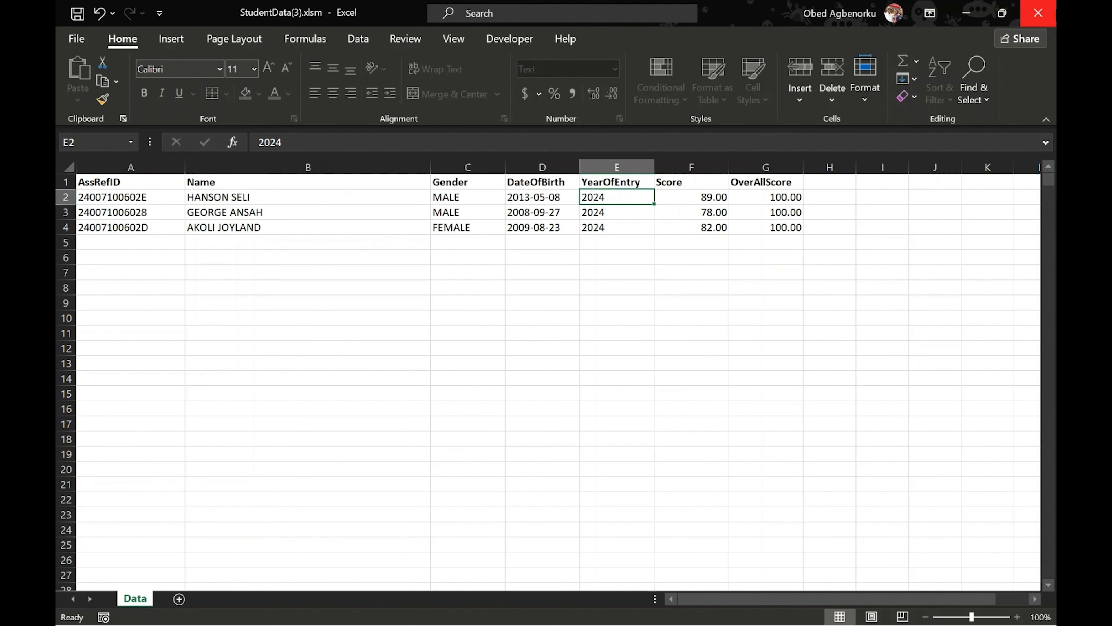
click(1035, 11)
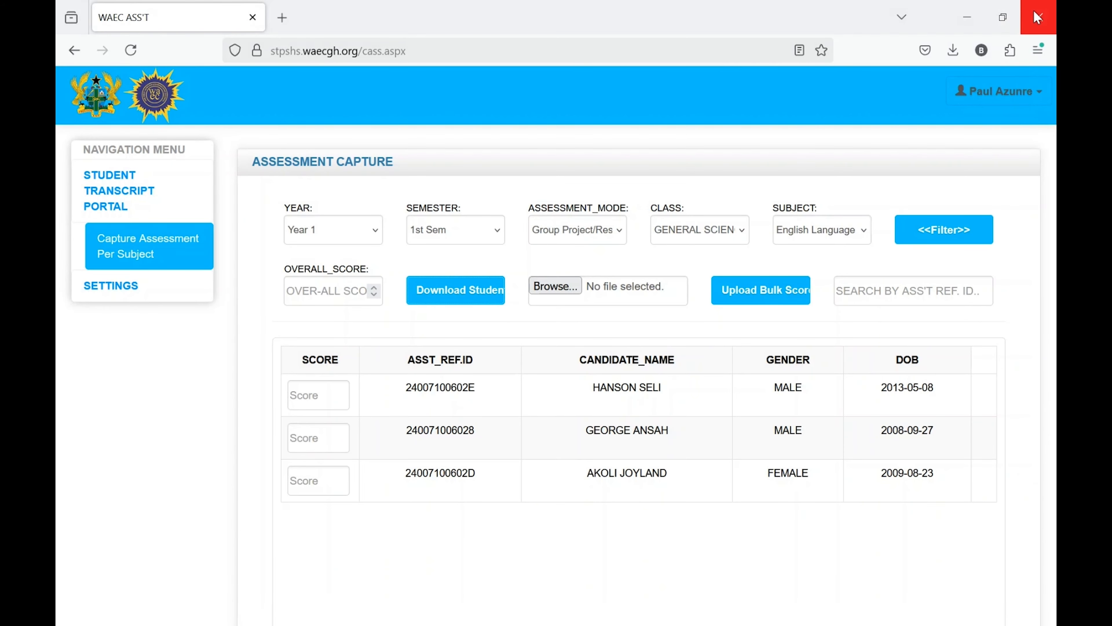
Step: In File Explorer, copy StudentData(3).xlsm from Downloads and select StudentData.xlsm in the Pictures folder
mouse_move(575, 625)
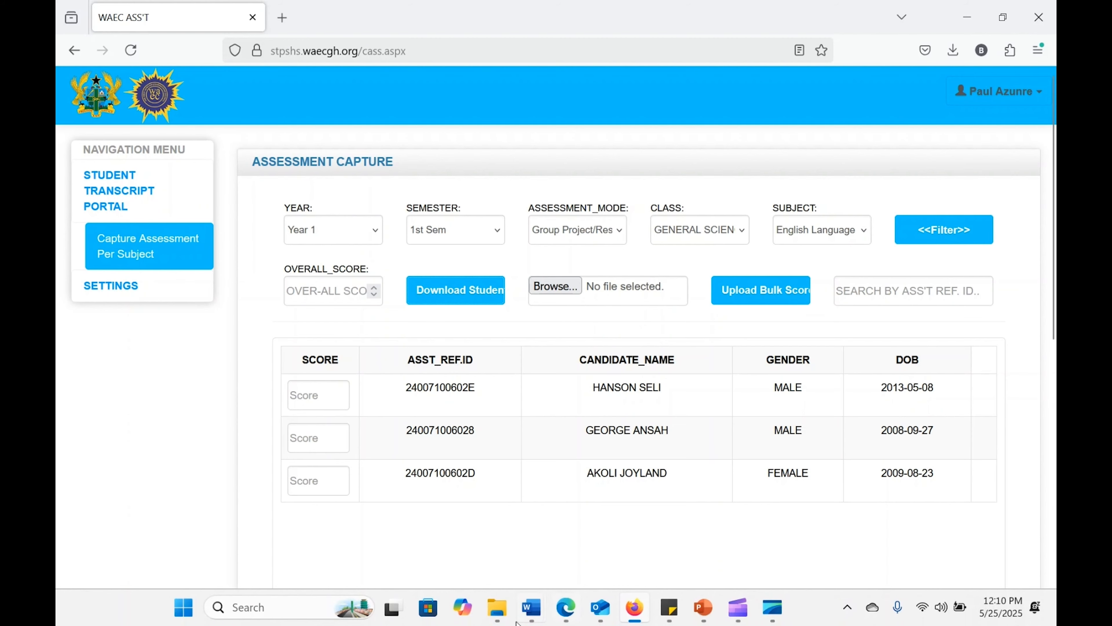
click(497, 611)
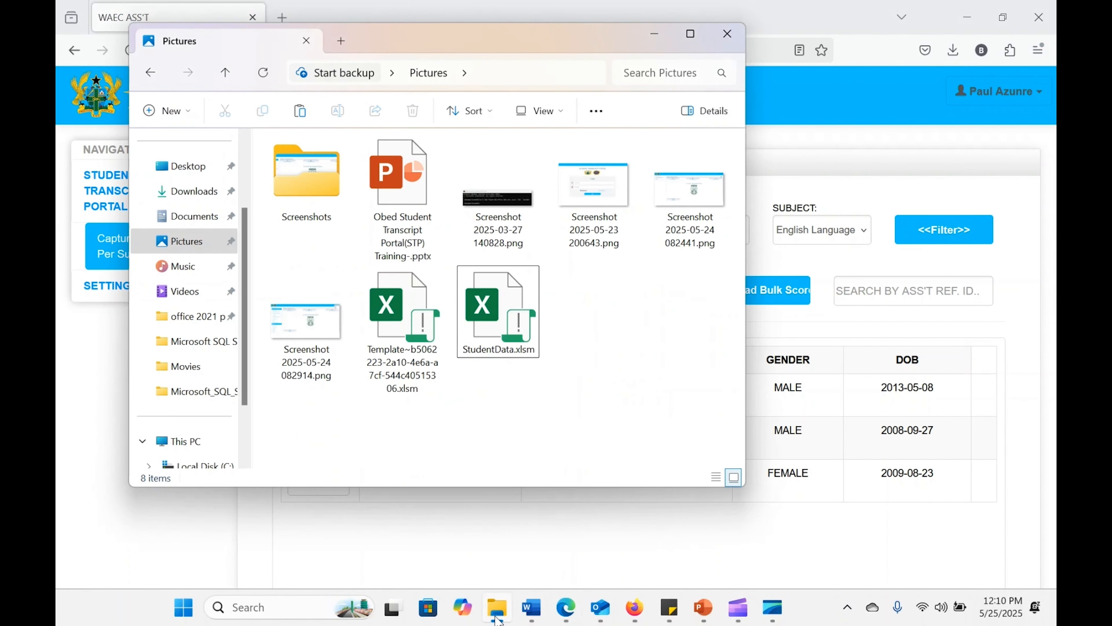
click(177, 193)
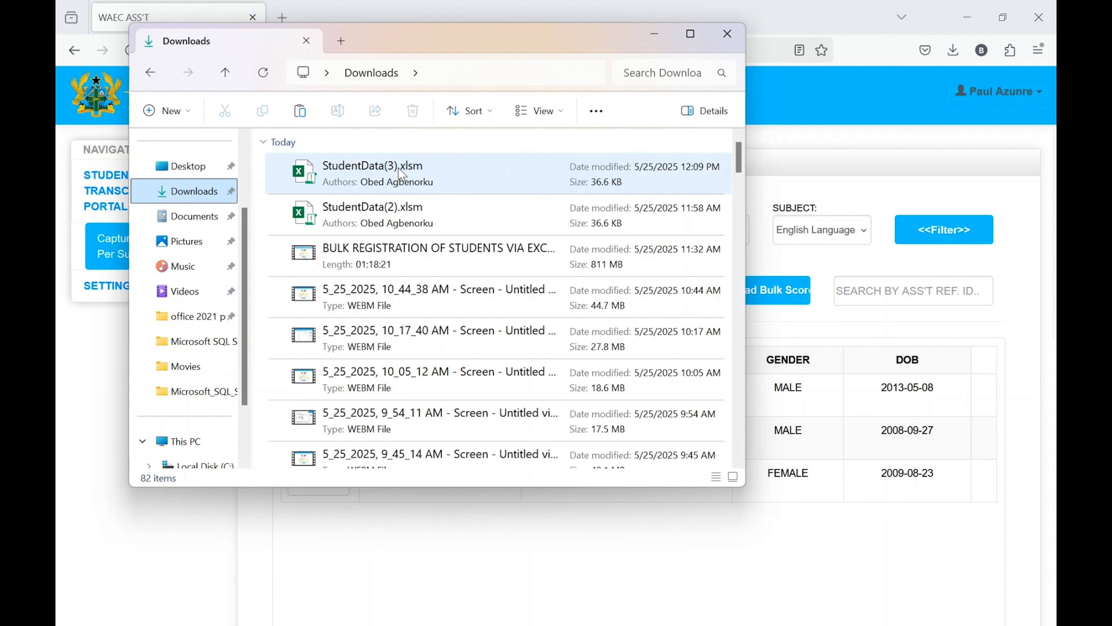
click(401, 167)
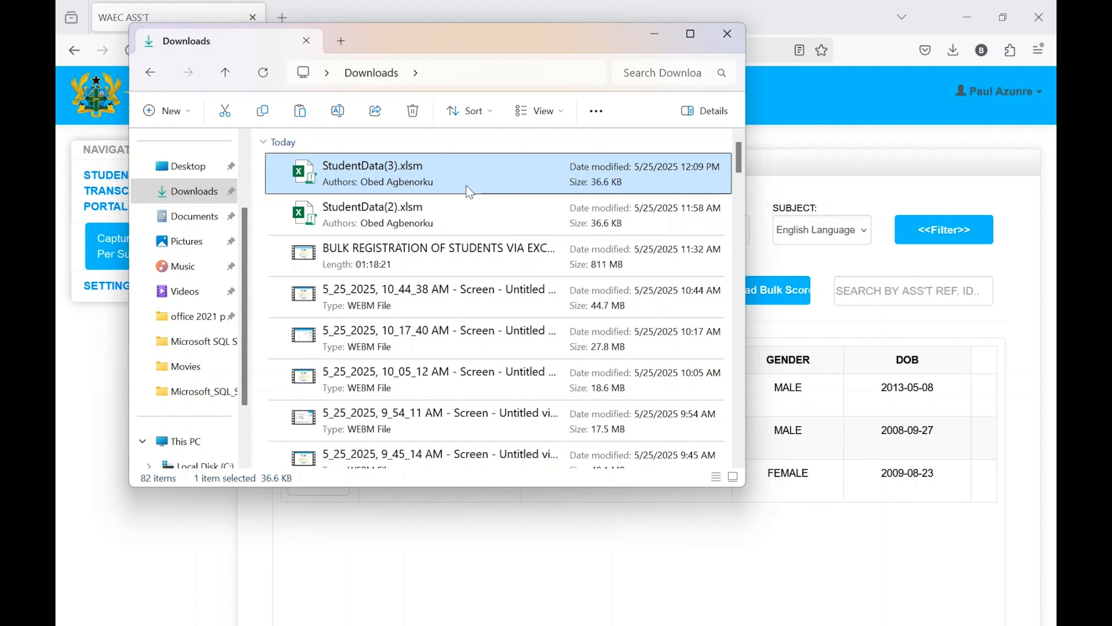
key(ctrl+c)
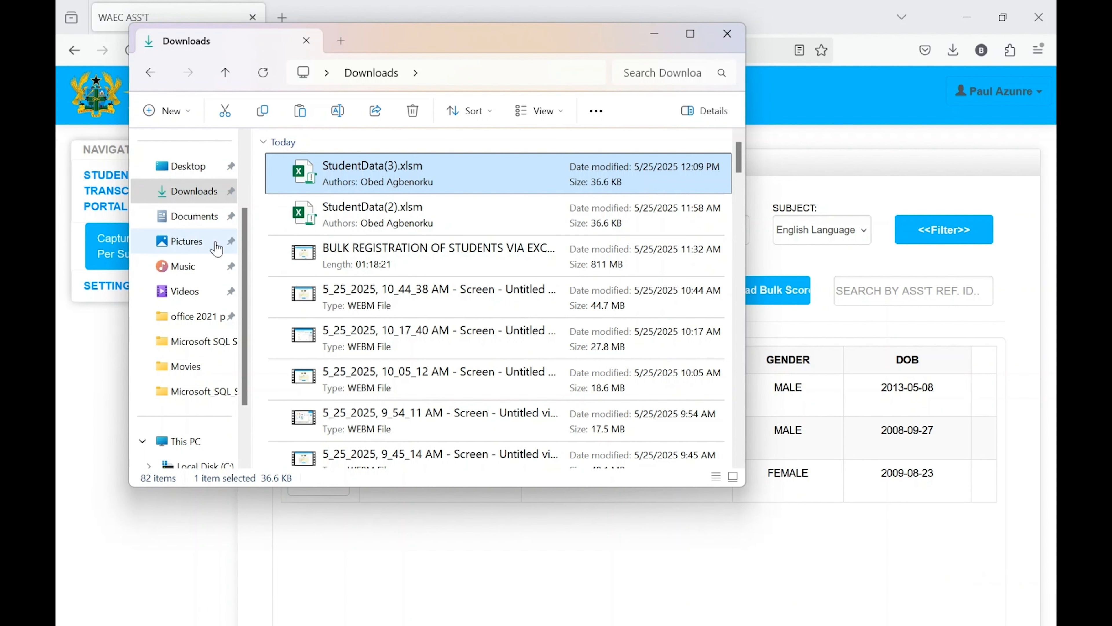
click(201, 246)
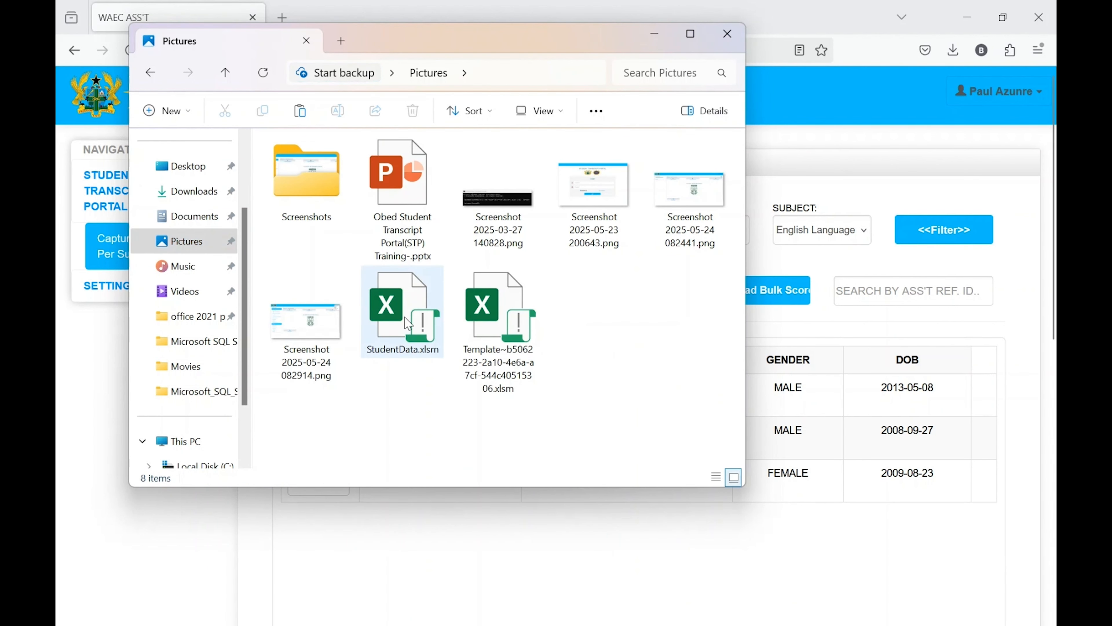
click(407, 324)
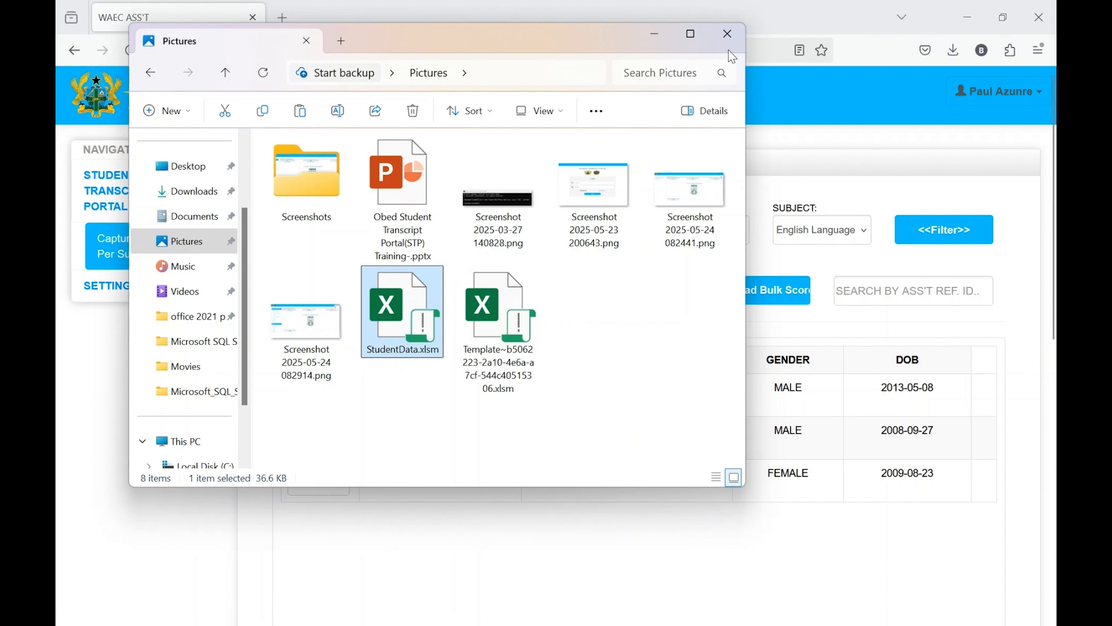
Step: Close the File Explorer window showing the Pictures folder to return to the Assessment Capture page
click(727, 34)
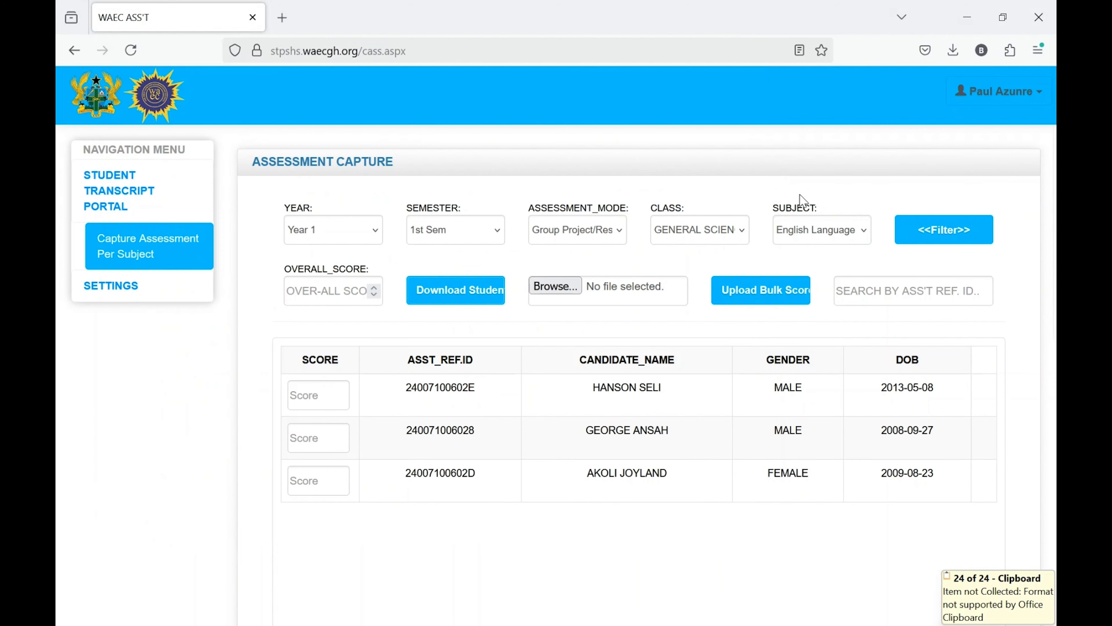
click(628, 289)
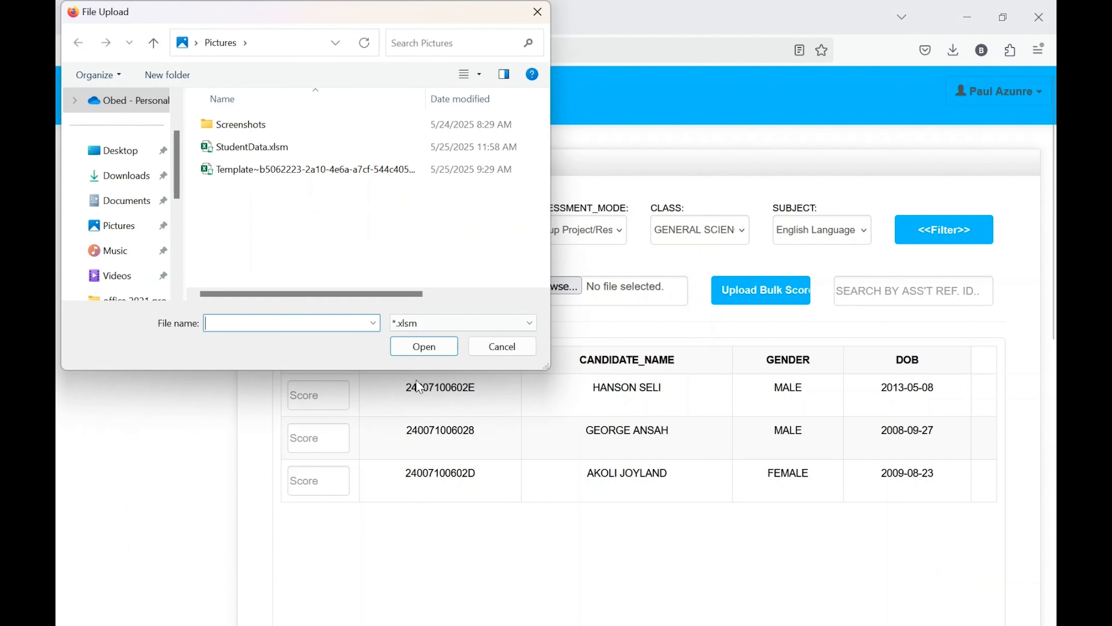
click(506, 346)
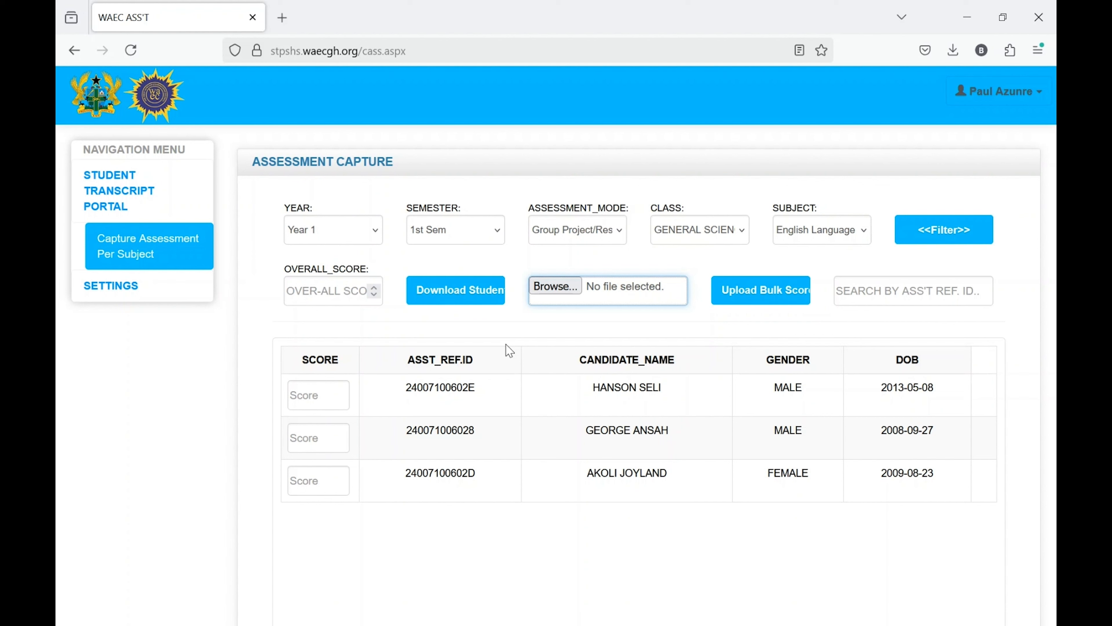
click(998, 91)
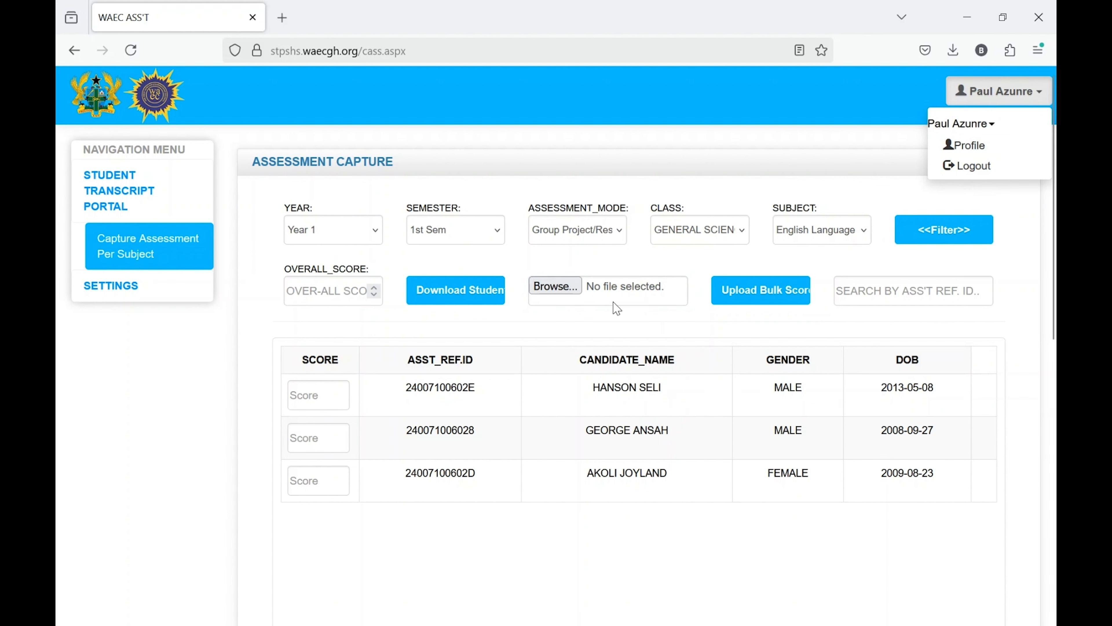
Step: Choose StudentData.xlsm from the Pictures folder as the score file and upload the bulk scores
click(617, 293)
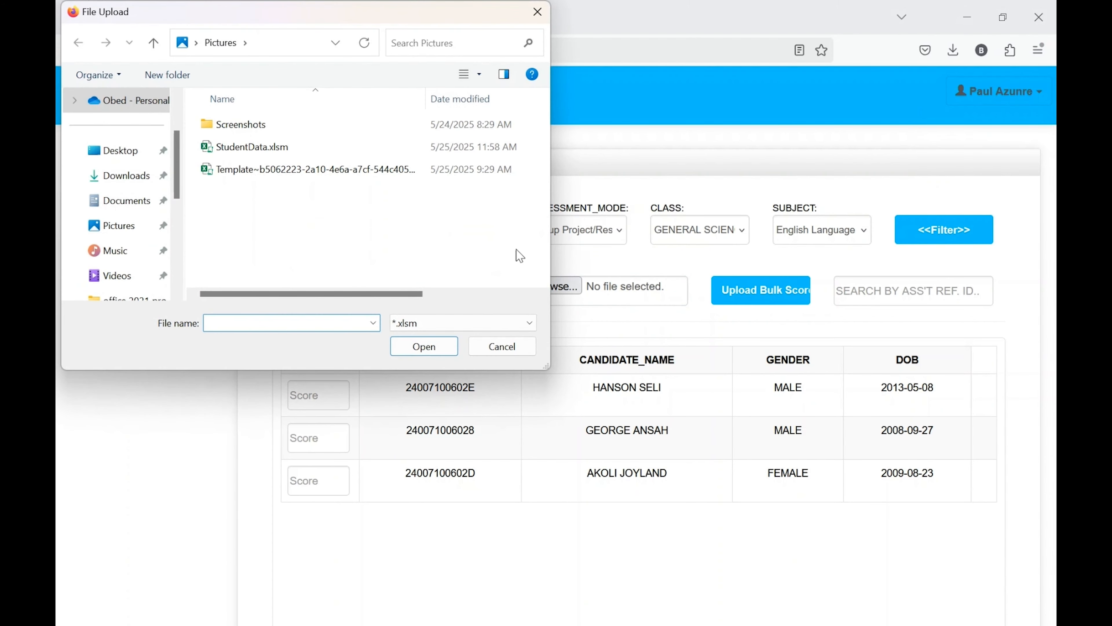
click(246, 149)
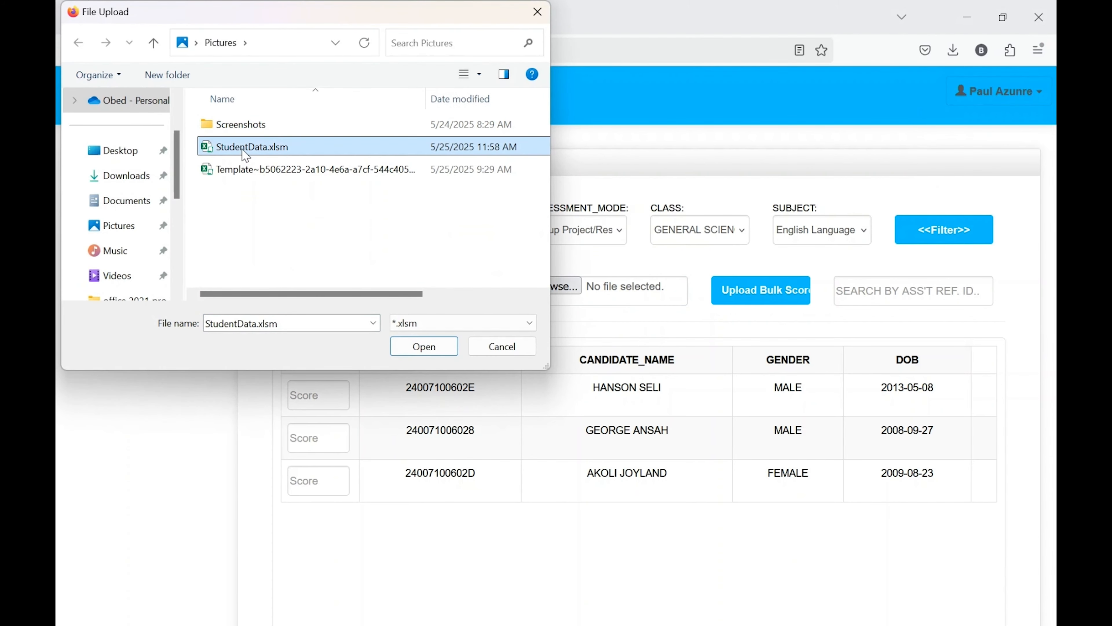
click(433, 347)
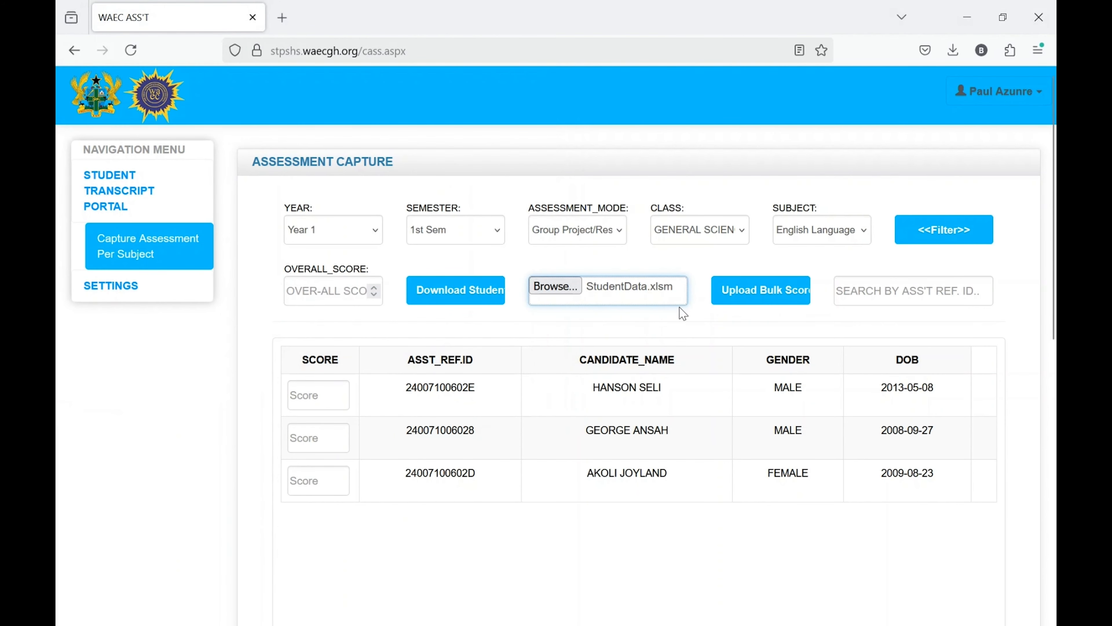
click(772, 297)
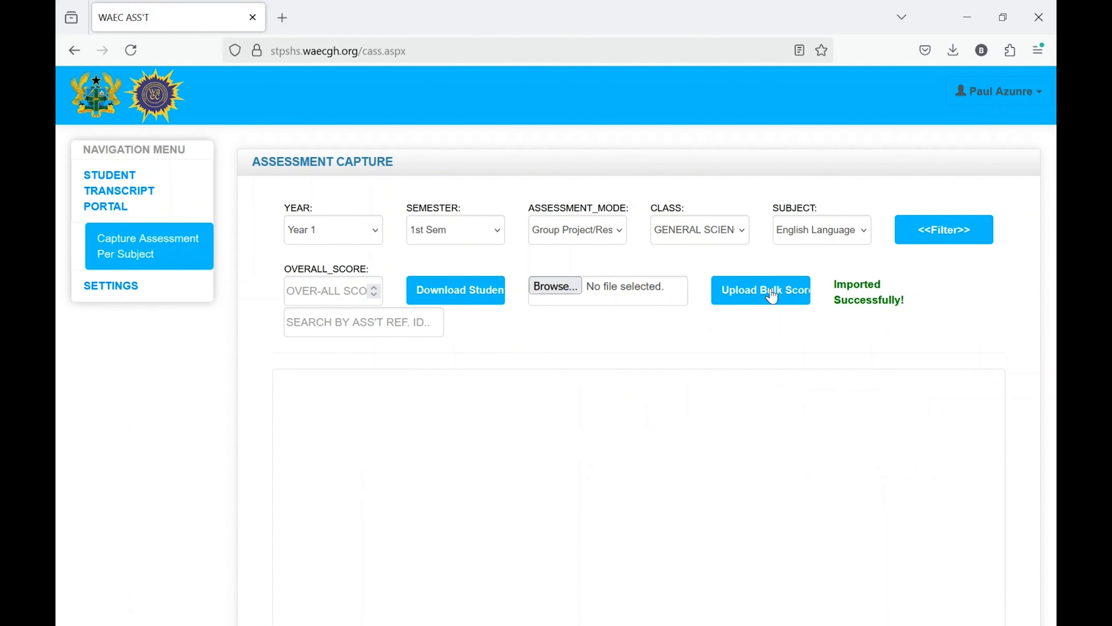
Step: Refresh the table of captured scores below the assessment form to load the uploaded records
scroll(774, 245, down, 5)
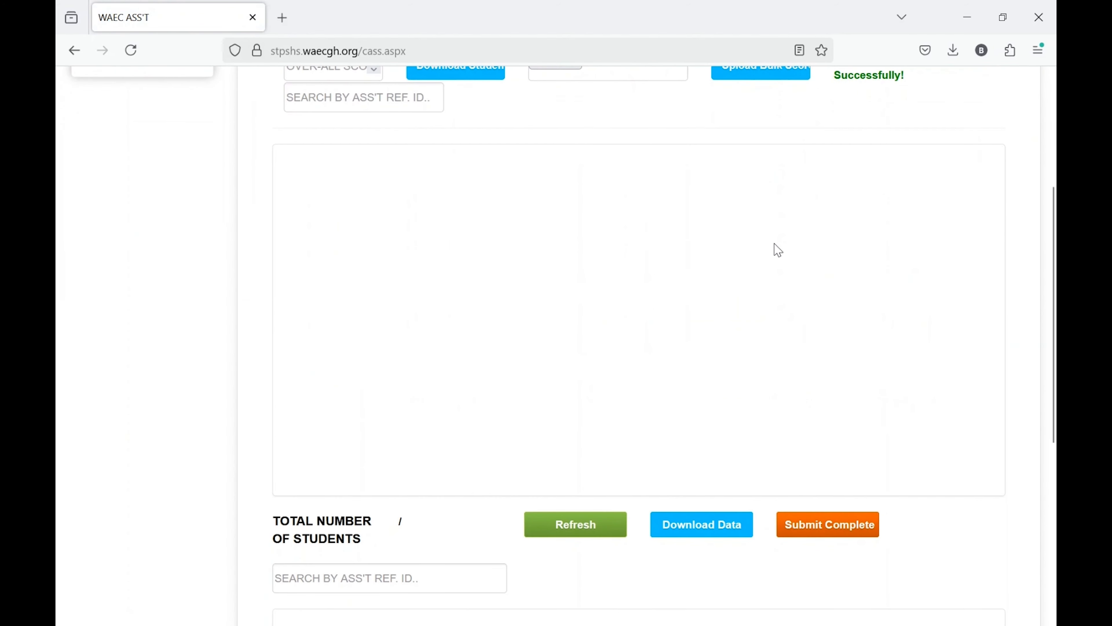
scroll(777, 250, up, 5)
scroll(778, 250, down, 10)
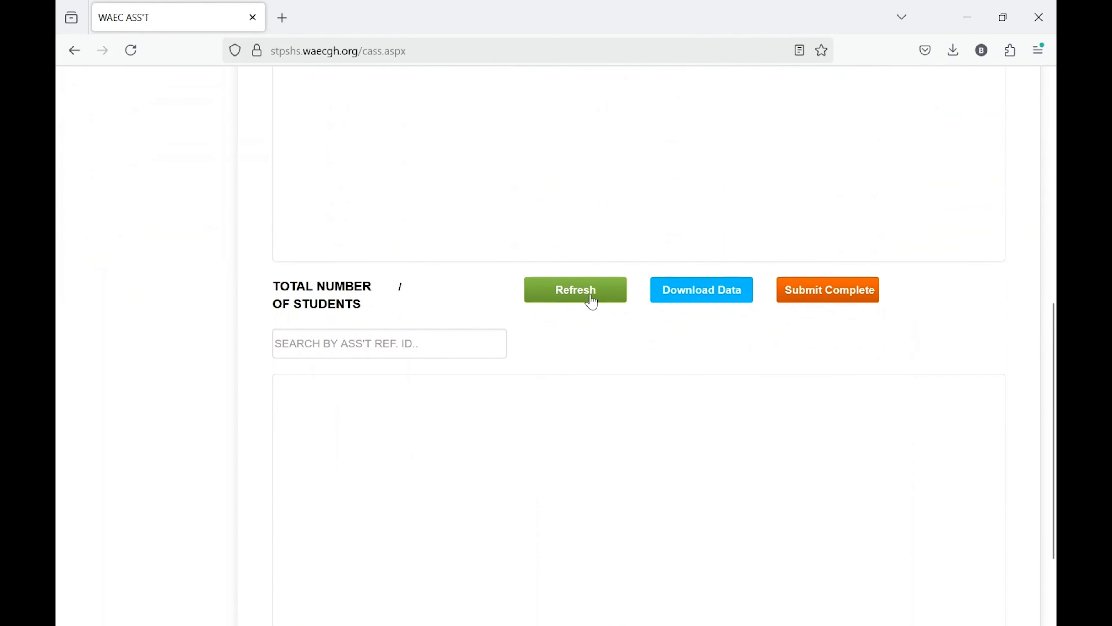
click(591, 302)
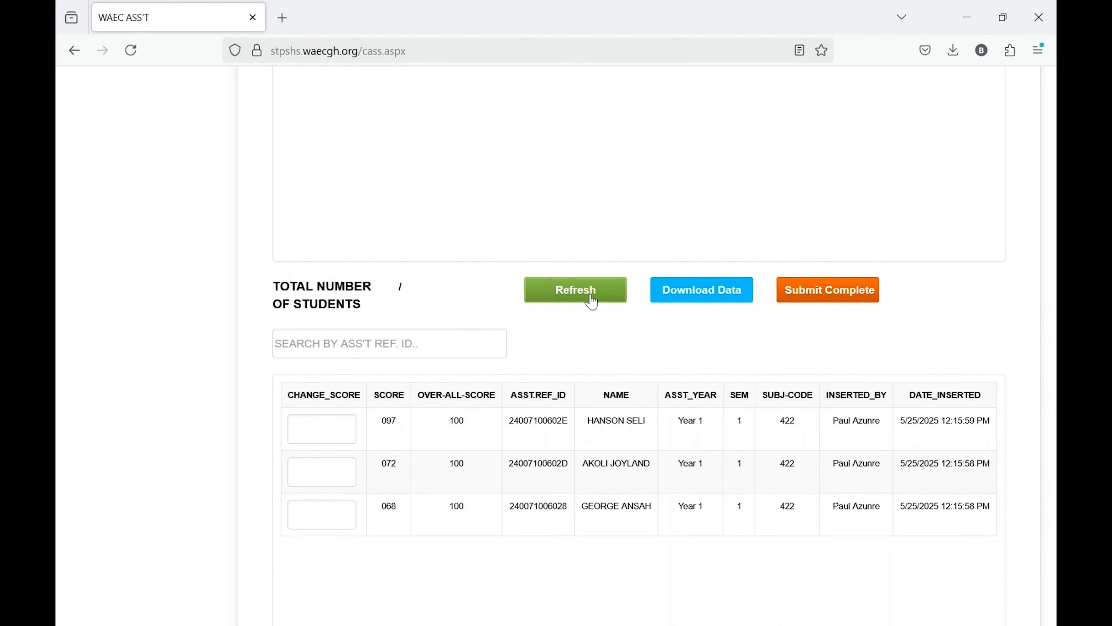
click(592, 302)
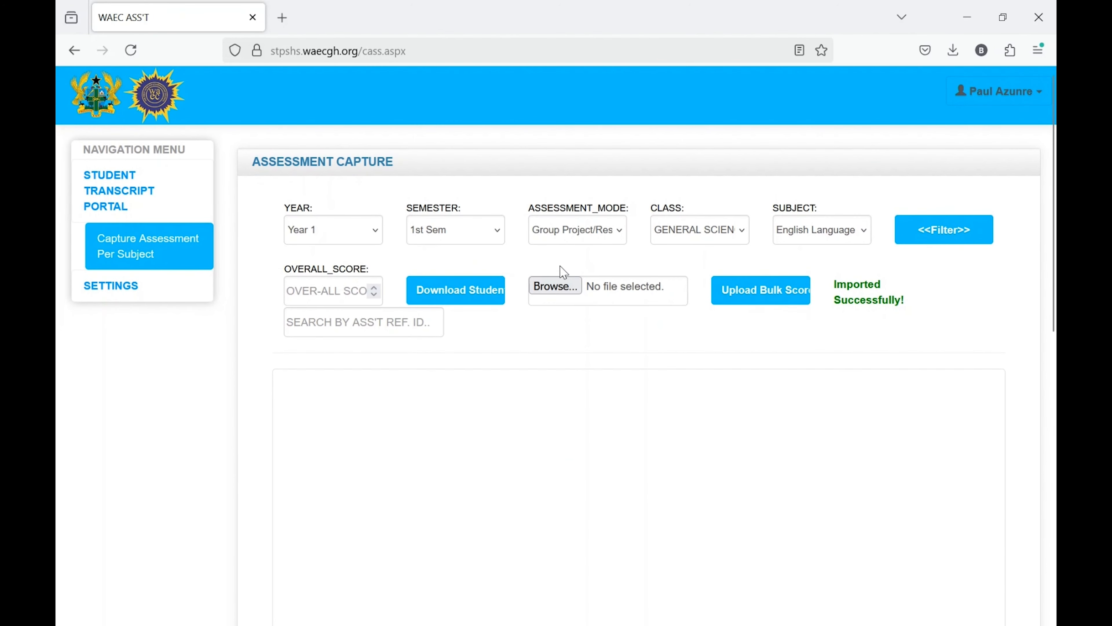
Step: Change the score of the first student in the captured scores table to 68
scroll(639, 493, down, 10)
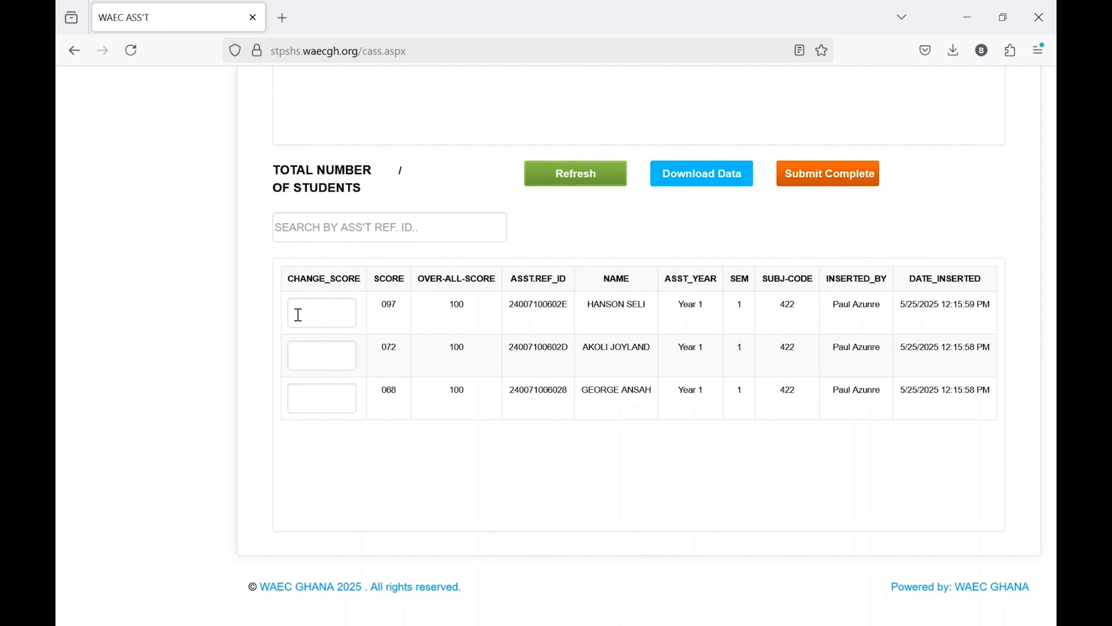
click(375, 233)
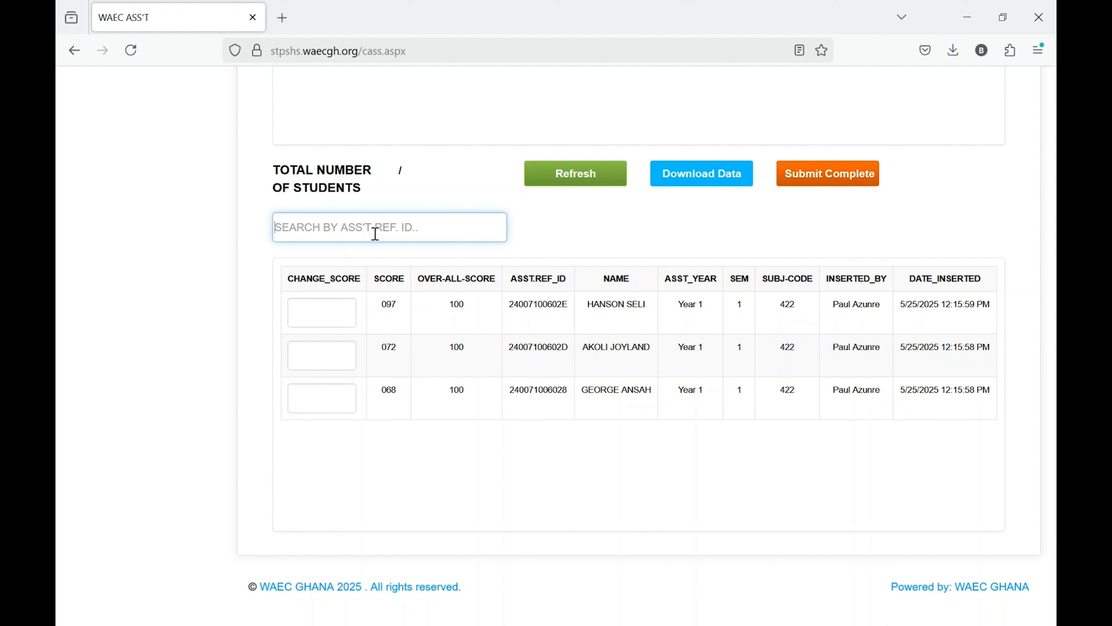
click(470, 334)
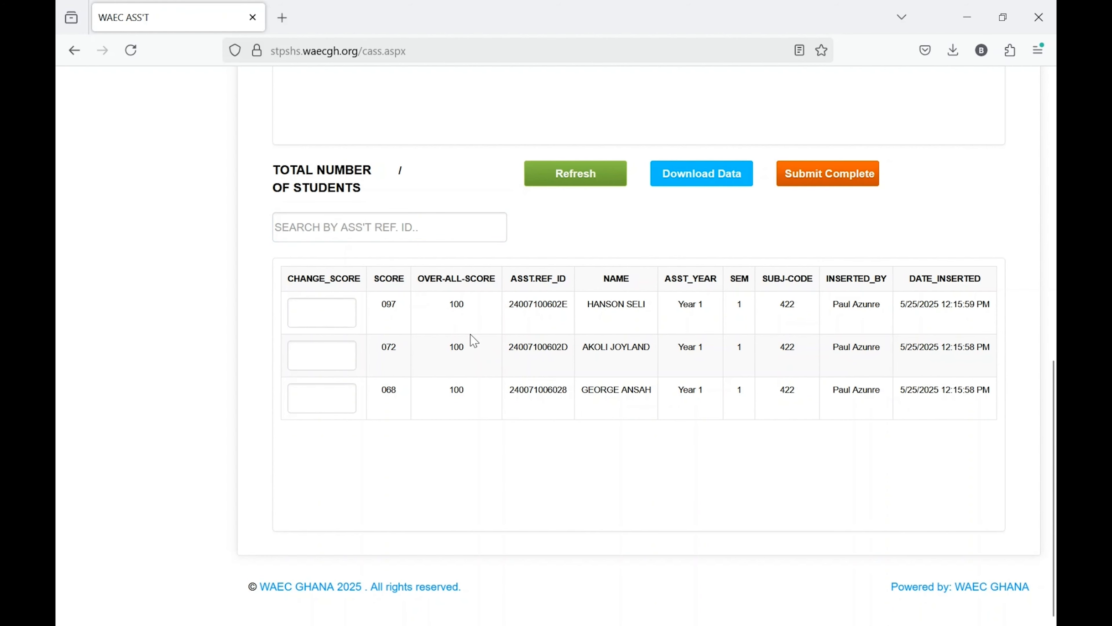
click(321, 318)
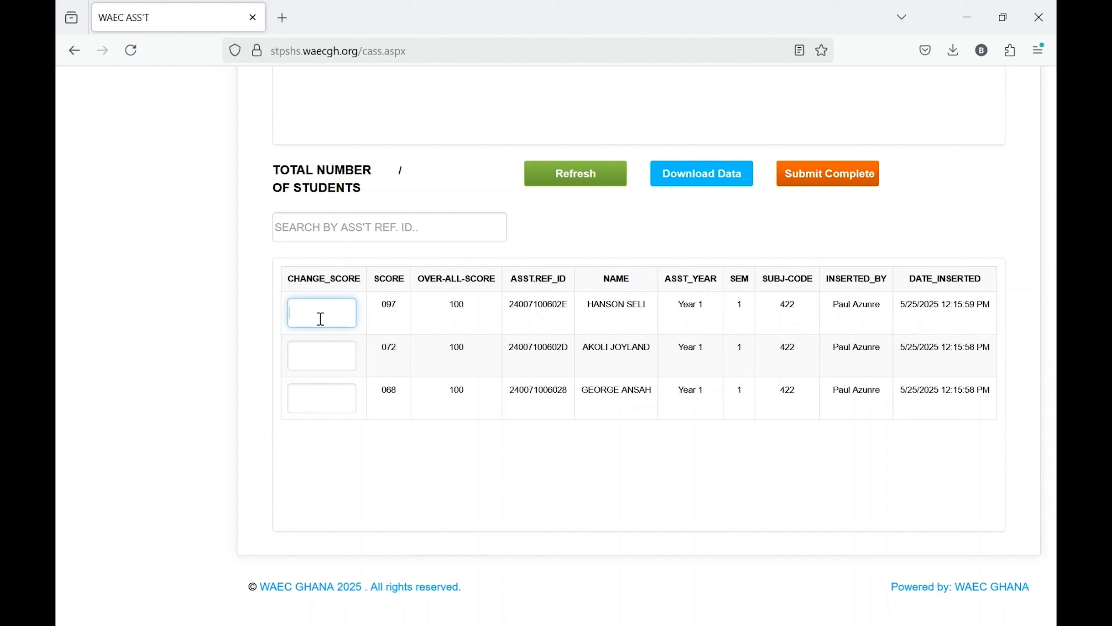
text(68)
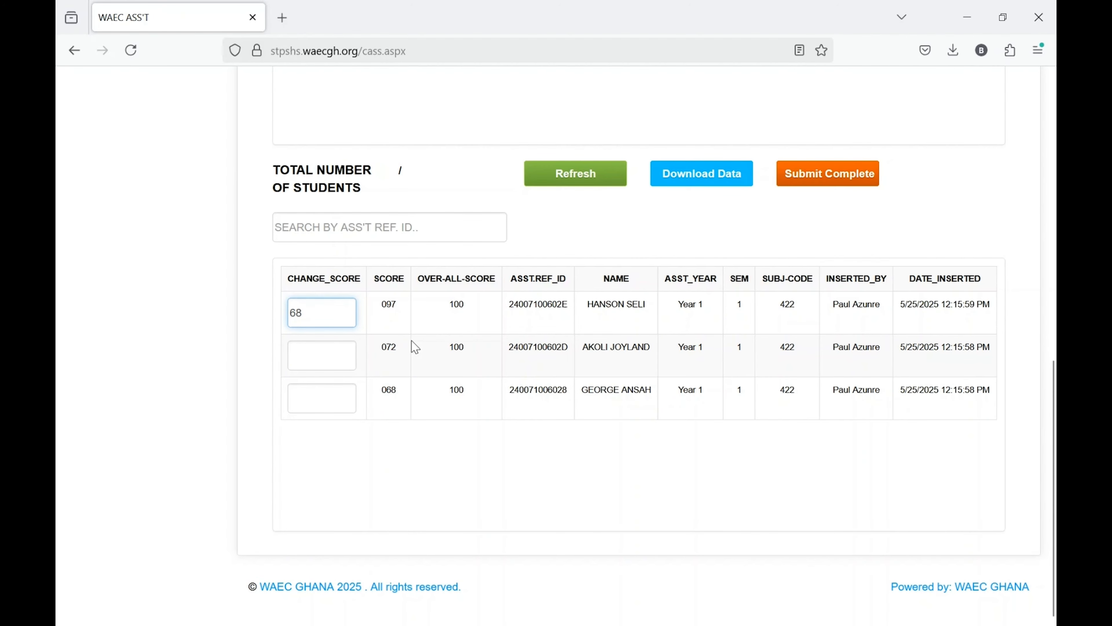
key(Return)
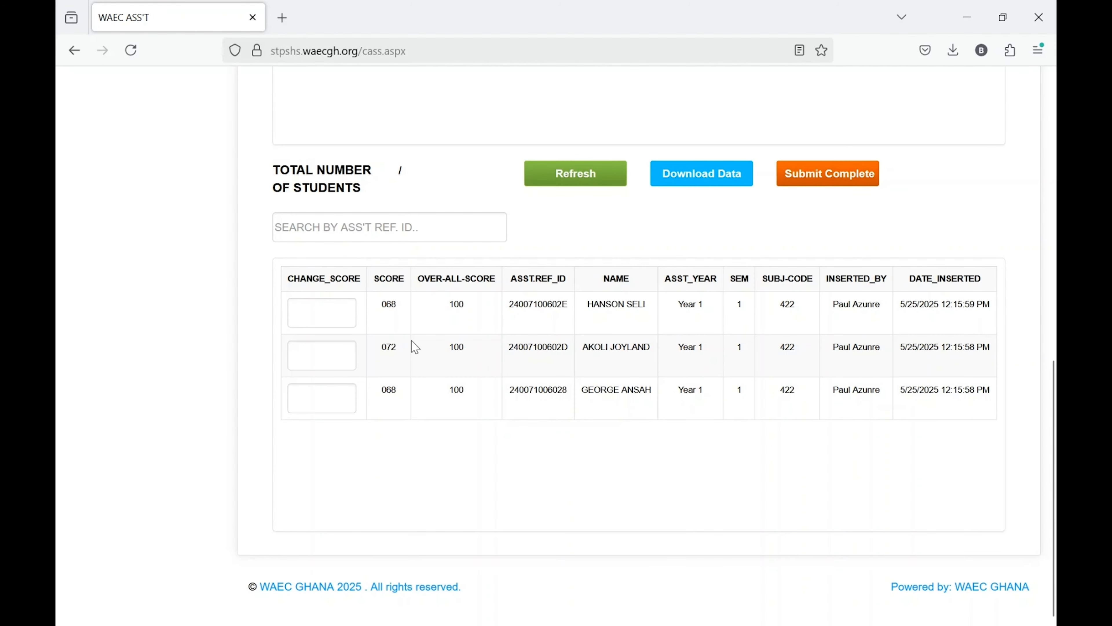
double_click(388, 305)
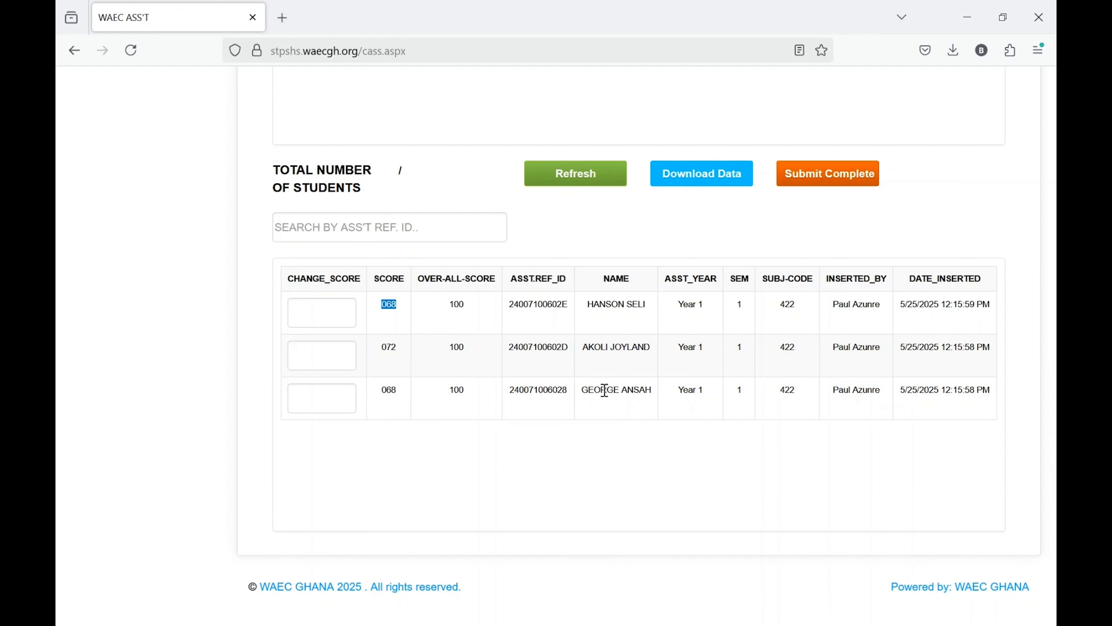
click(569, 376)
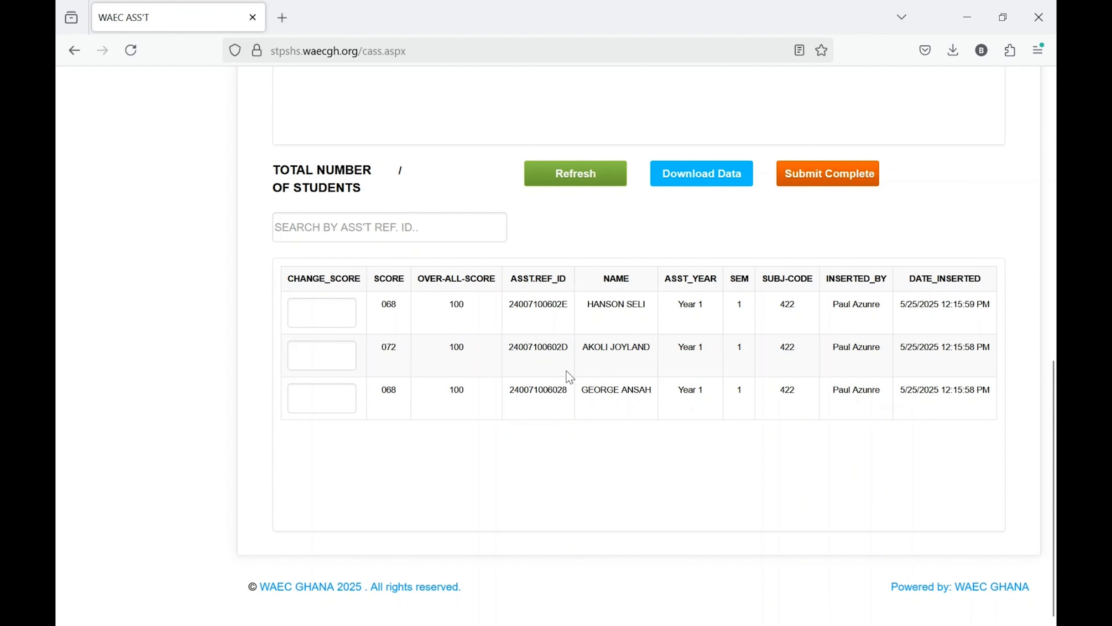